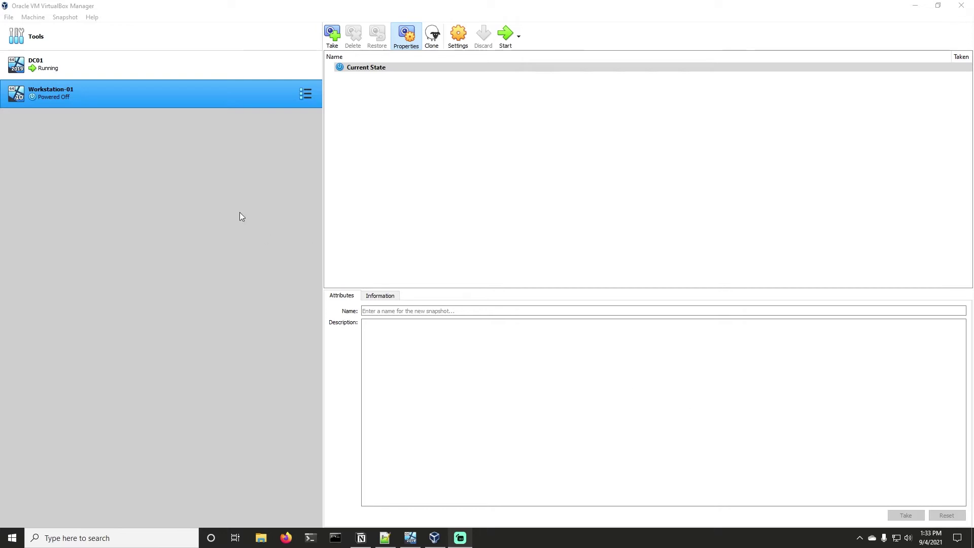
- Start the Workstation-01 VM from the VirtualBox Manager list
double_click(150, 96)
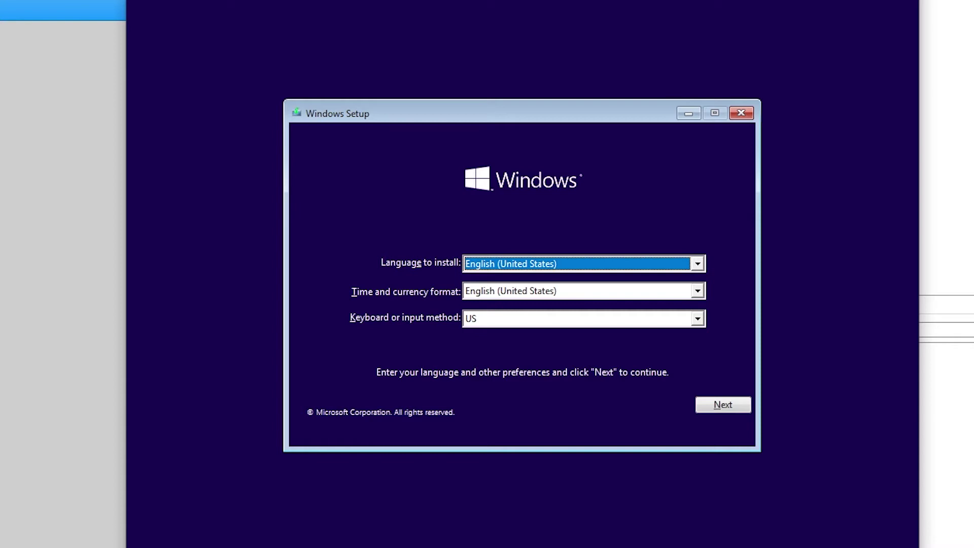
- Accept the license terms and run a Custom: Install Windows only setup with default language
click(738, 406)
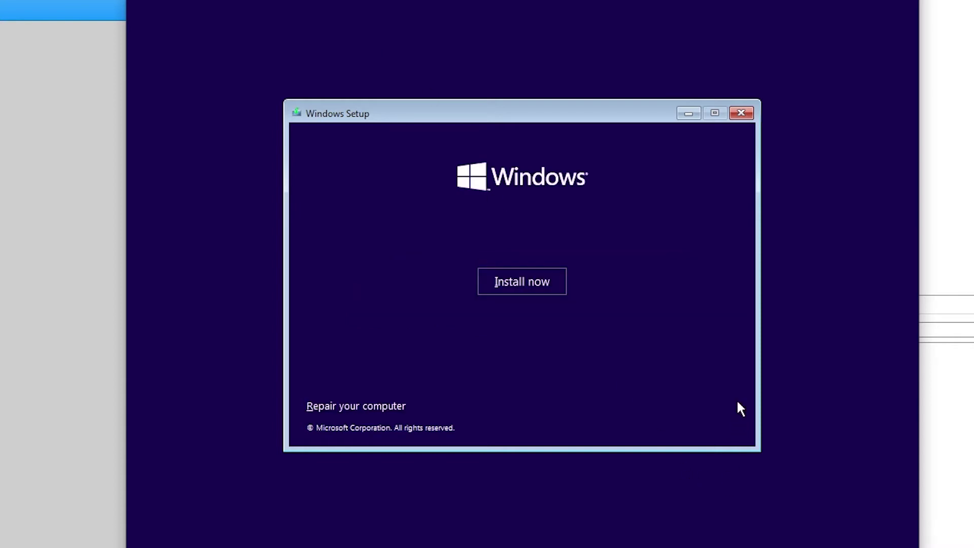
click(513, 283)
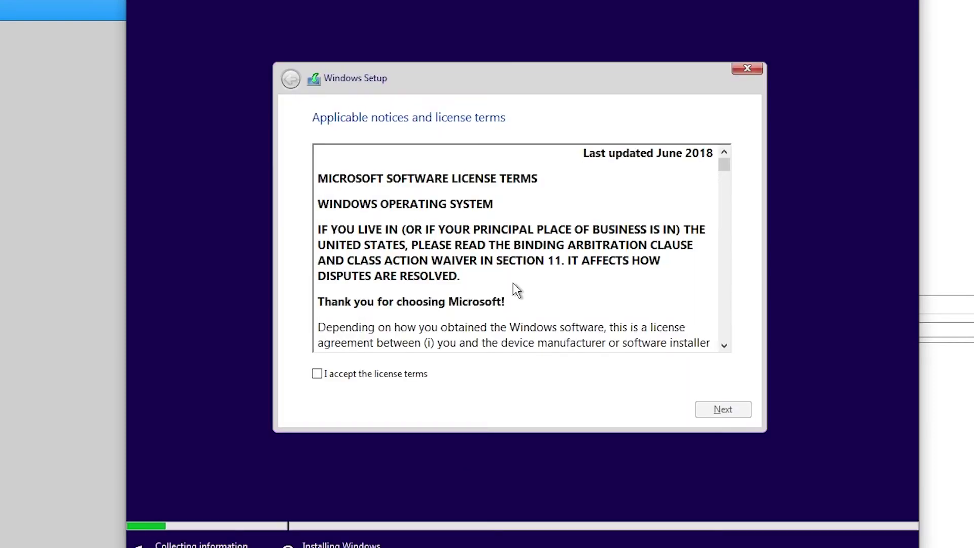
click(388, 375)
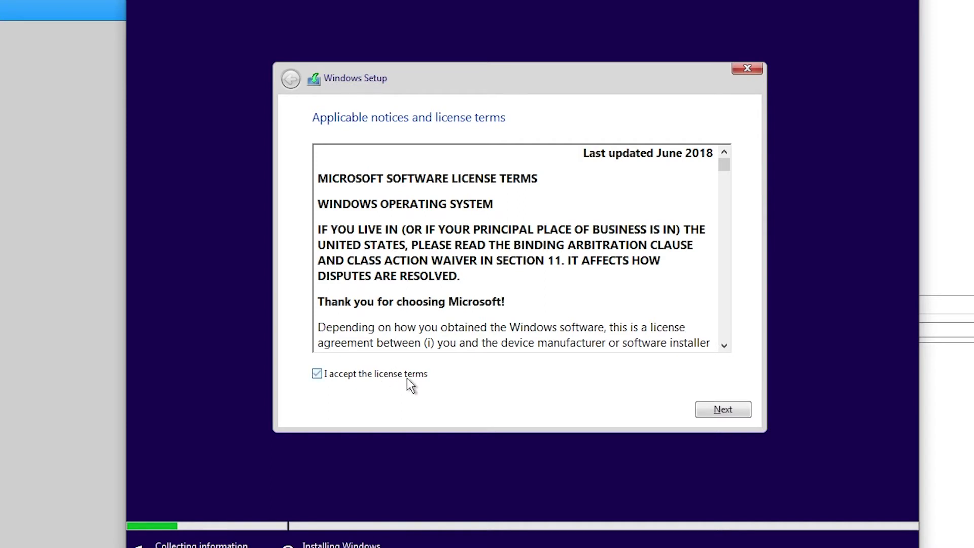
click(749, 411)
click(537, 282)
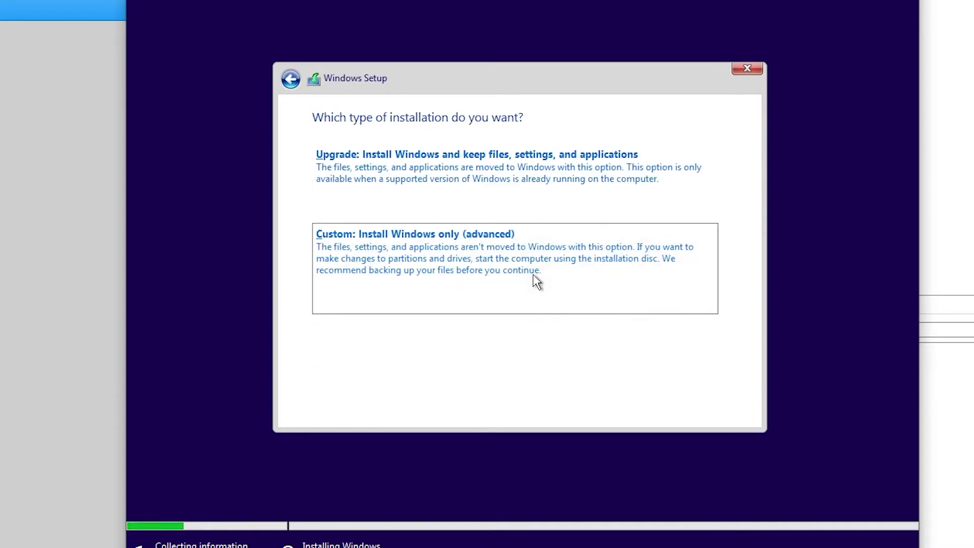
click(735, 409)
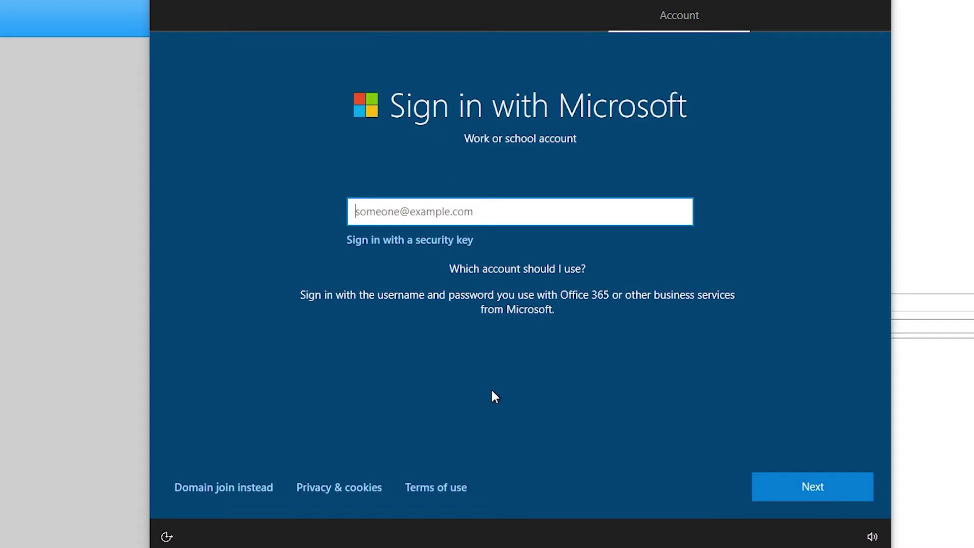
- Choose Domain join instead and enter the local account user name
click(234, 497)
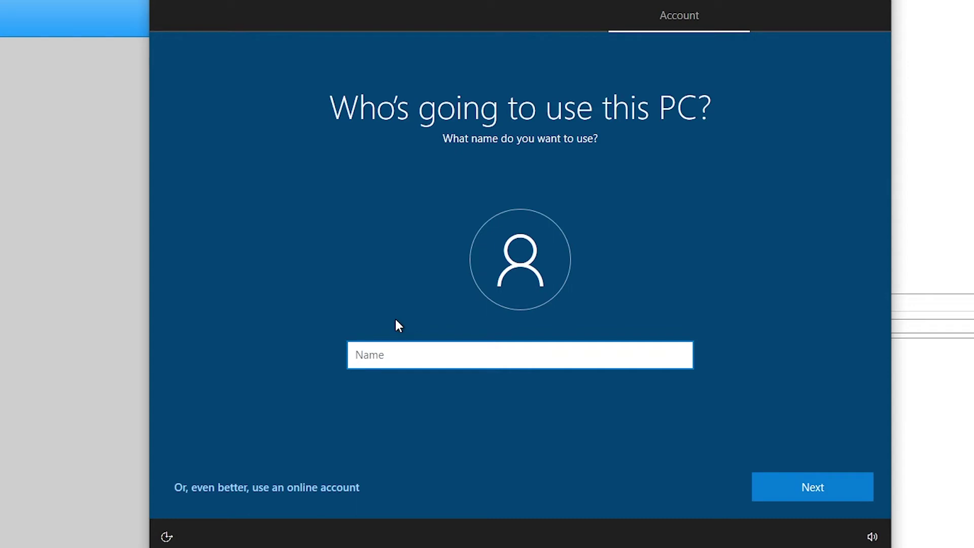
click(800, 481)
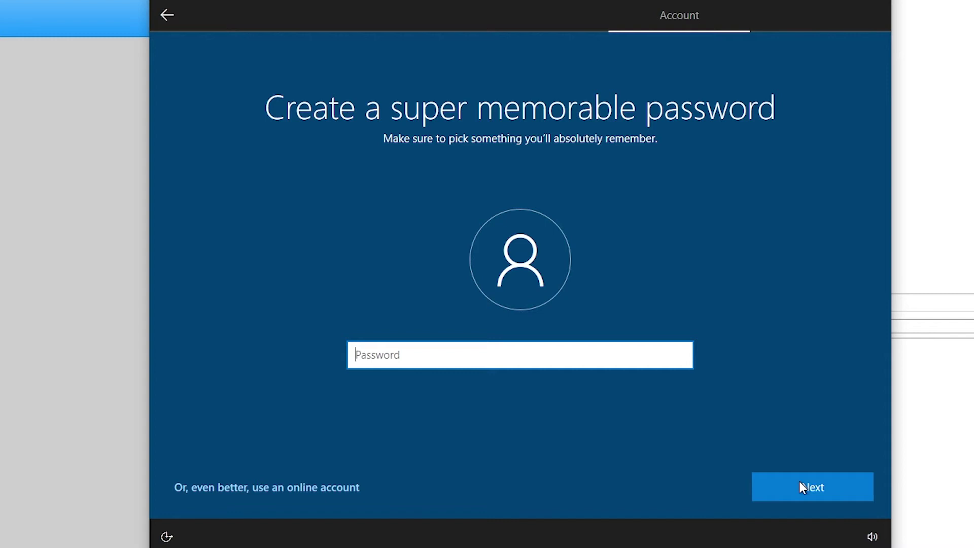
text(••)
text(•••)
text(••)
text(•)
text(•••)
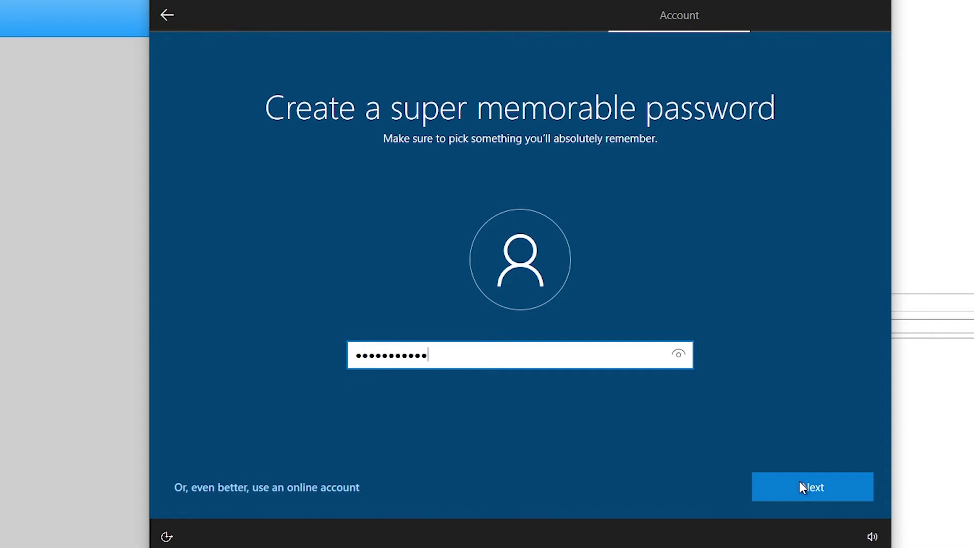
text(•)
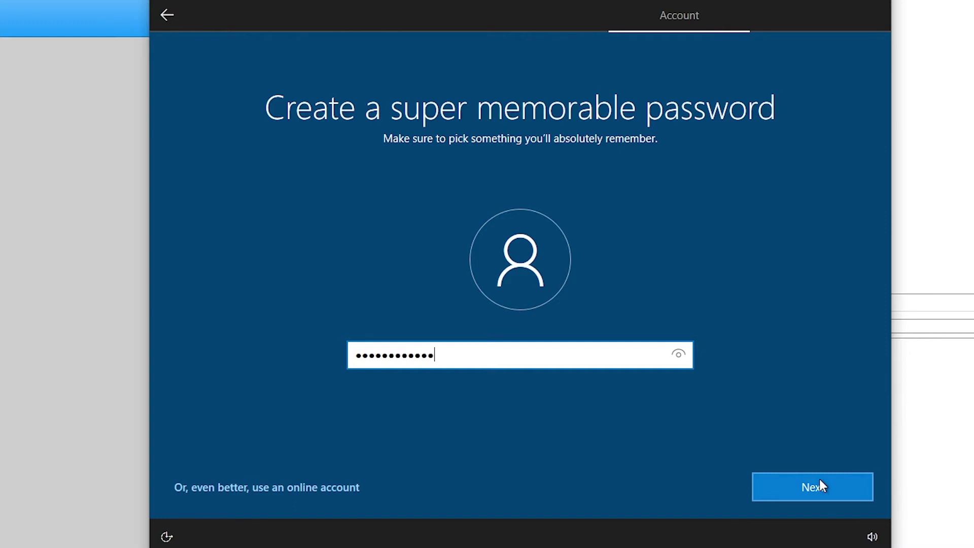
- Enter the account password and its confirmation, revealing each to verify
click(670, 356)
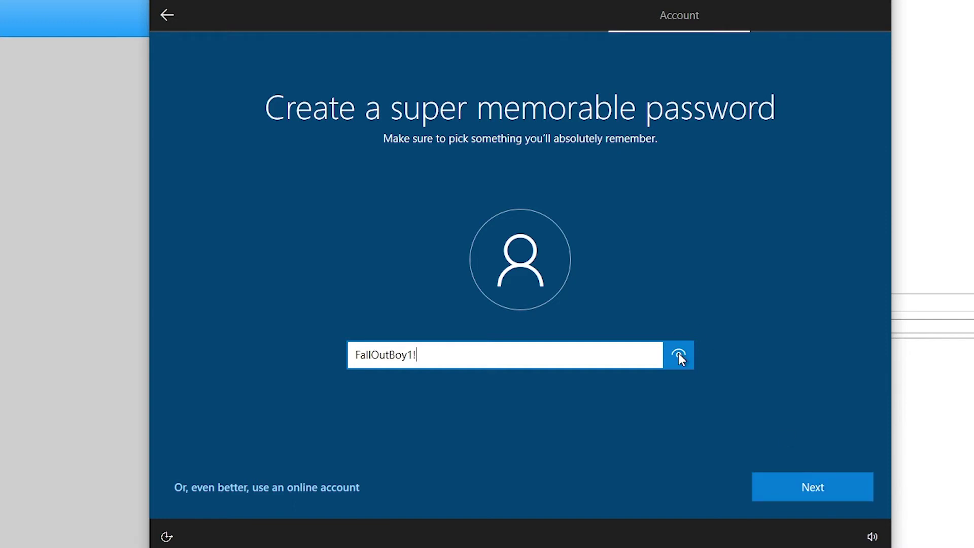
click(822, 490)
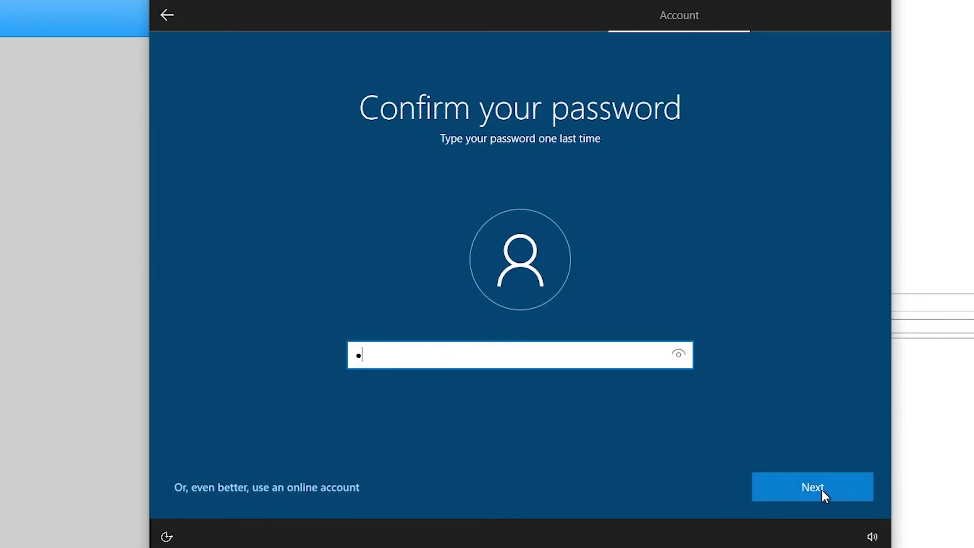
click(682, 358)
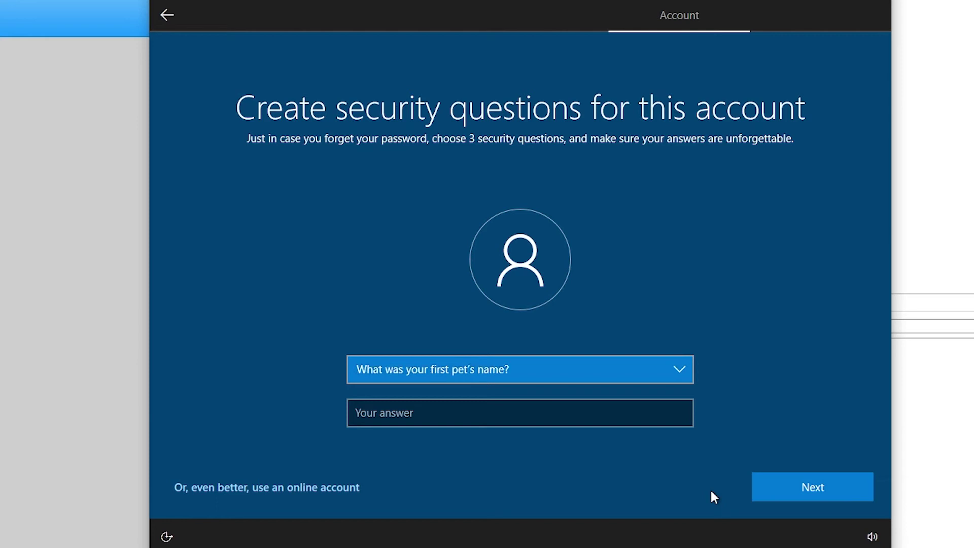
- Answer the pet, birth city and childhood nickname security questions
key(Tab)
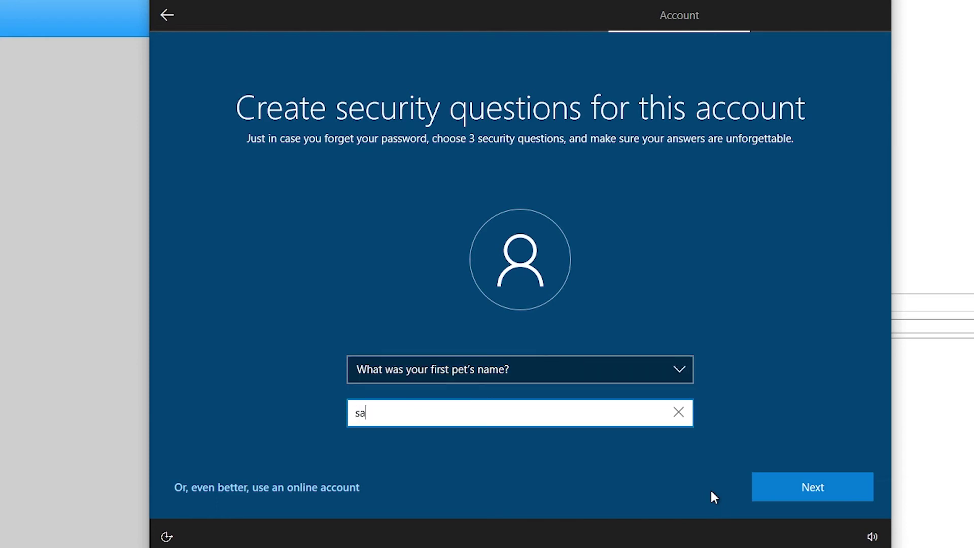
click(795, 487)
key(Down)
key(Tab)
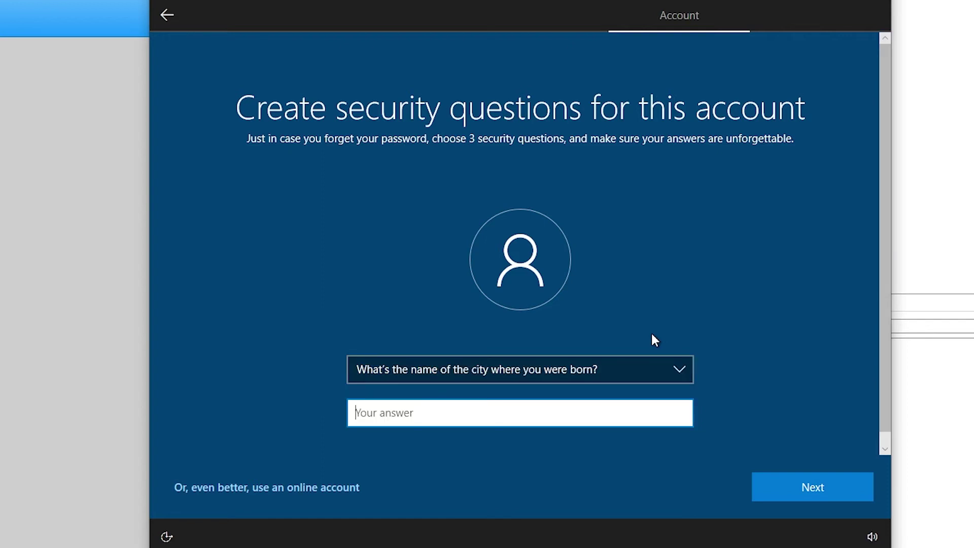
key(Return)
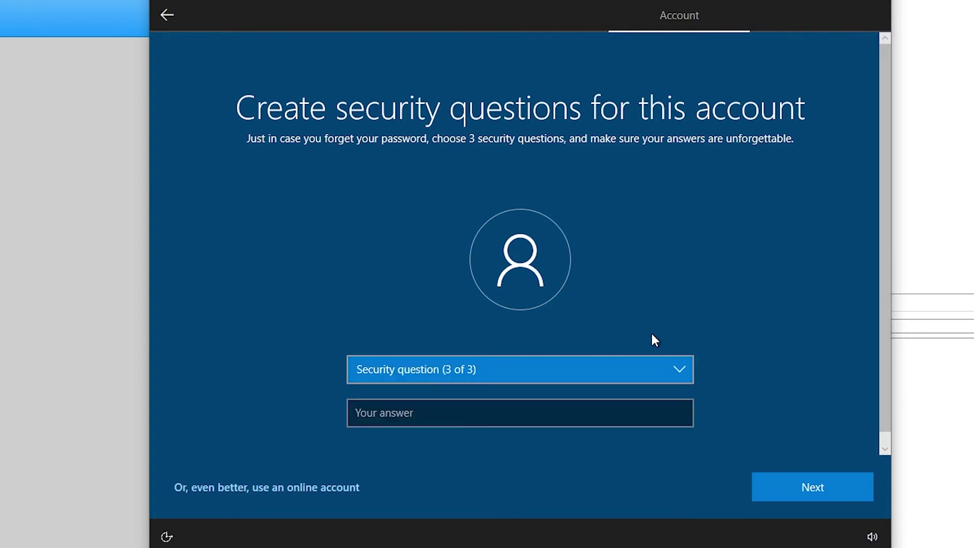
key(Down)
key(Tab)
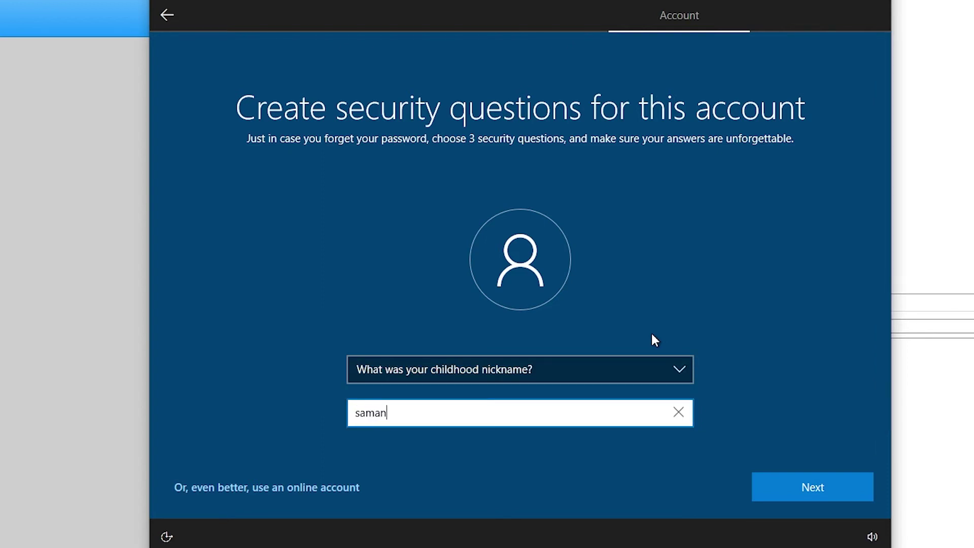
key(Return)
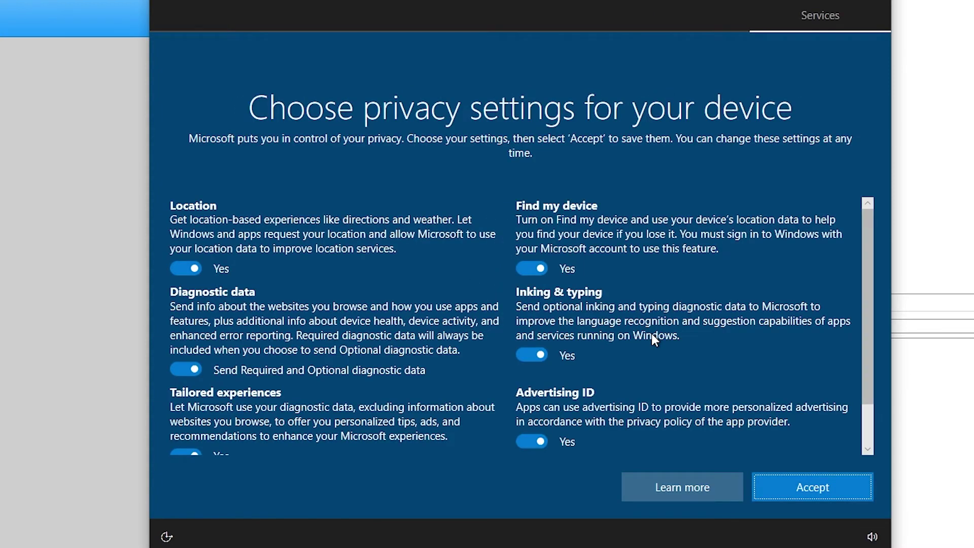
- Switch all privacy options off, limit diagnostics to required, and decline Cortana
click(651, 243)
click(332, 250)
click(184, 355)
click(531, 340)
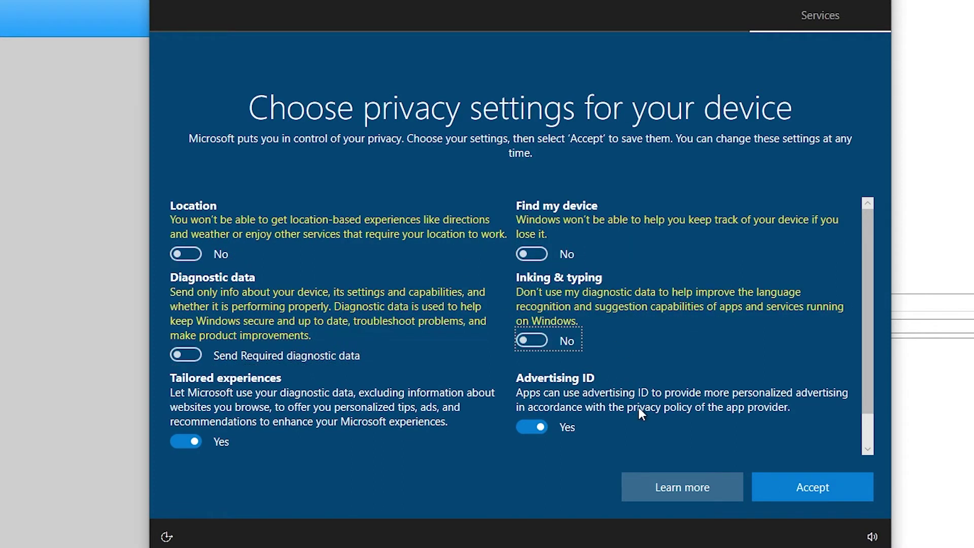
click(532, 427)
click(185, 441)
click(828, 489)
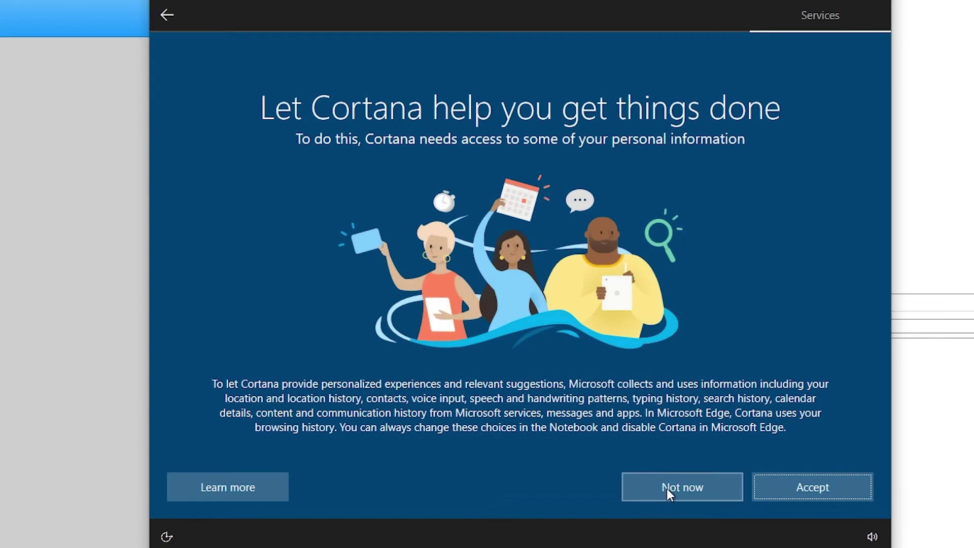
click(673, 485)
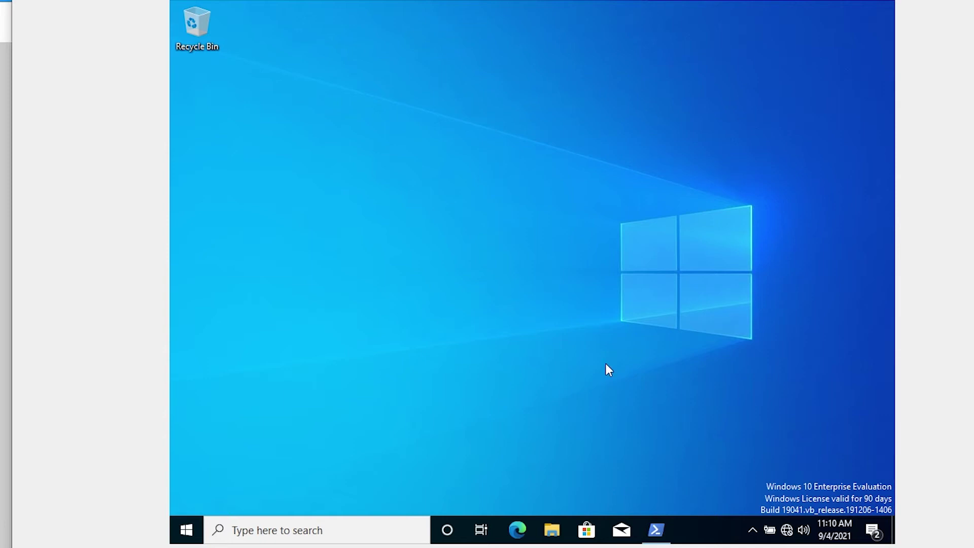
- Launch Windows PowerShell as administrator from taskbar search and approve the UAC prompt
click(326, 534)
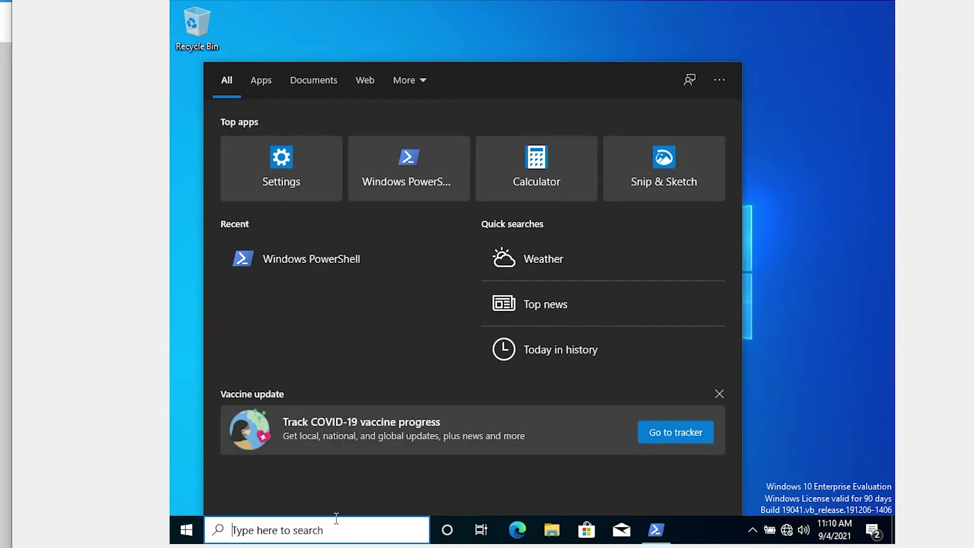
right_click(322, 264)
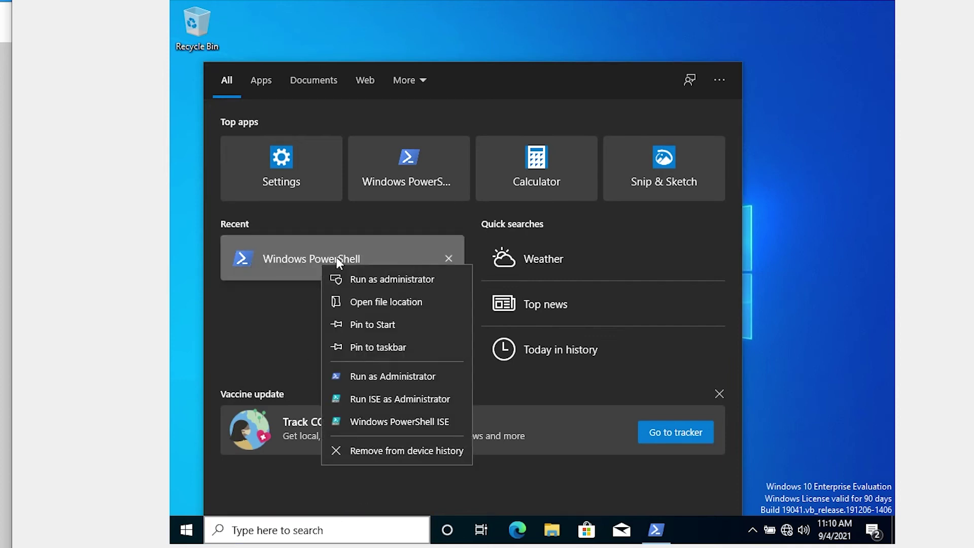
click(350, 279)
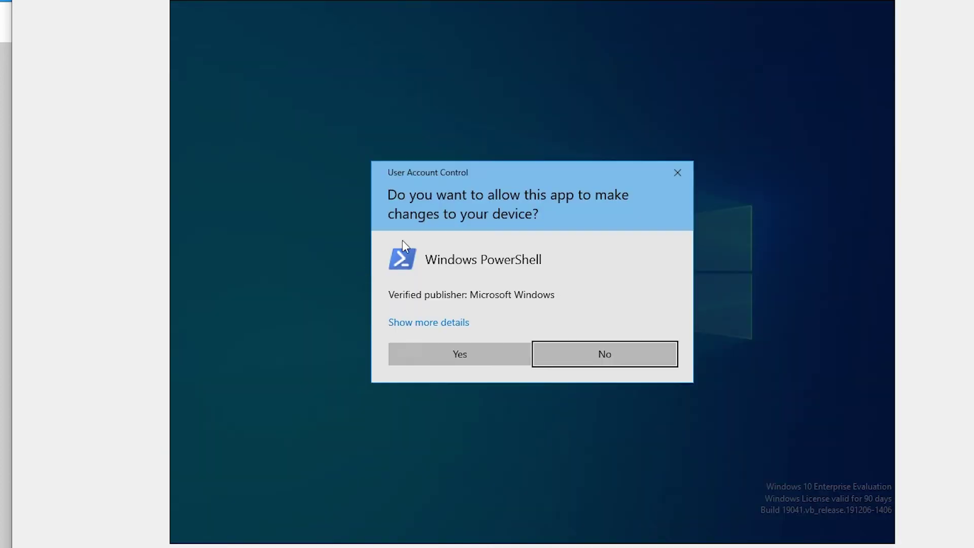
click(506, 356)
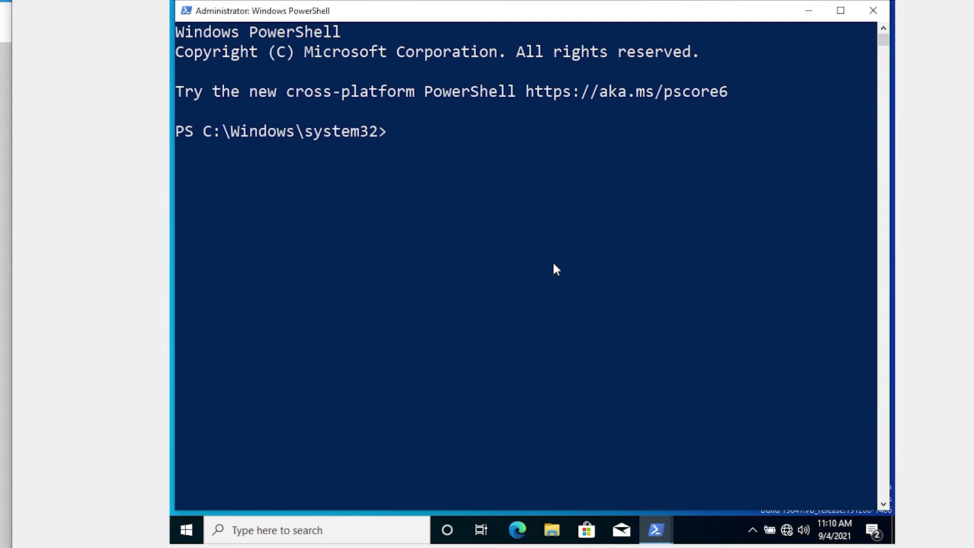
- Create the new local user with net user /add
key(Up)
key(Up)
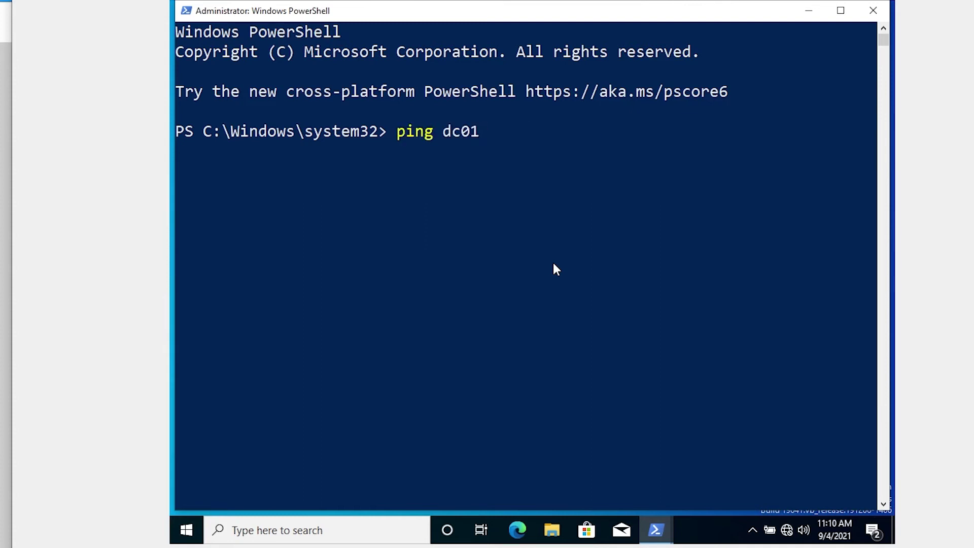
key(Up)
key(Up)
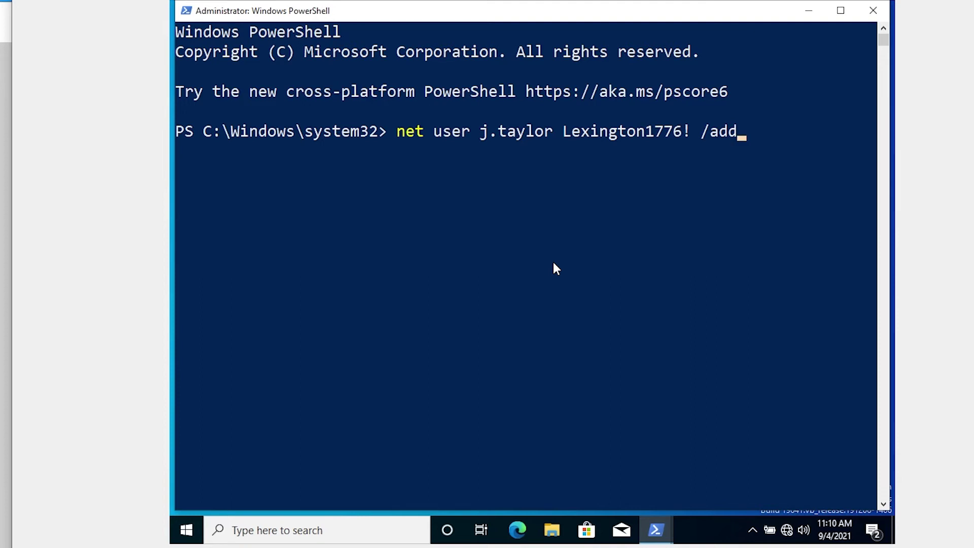
key(Return)
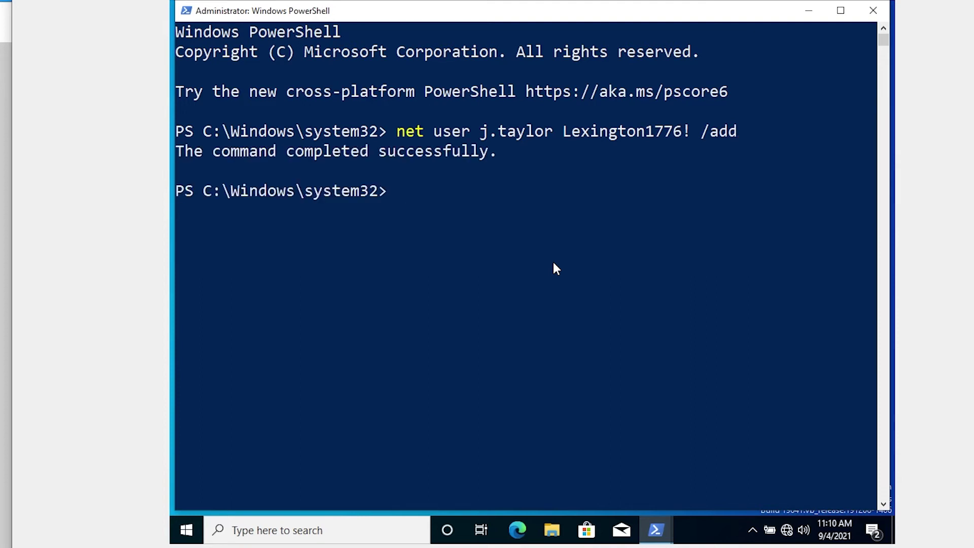
- Add the new user to the local Administrators group
key(Up)
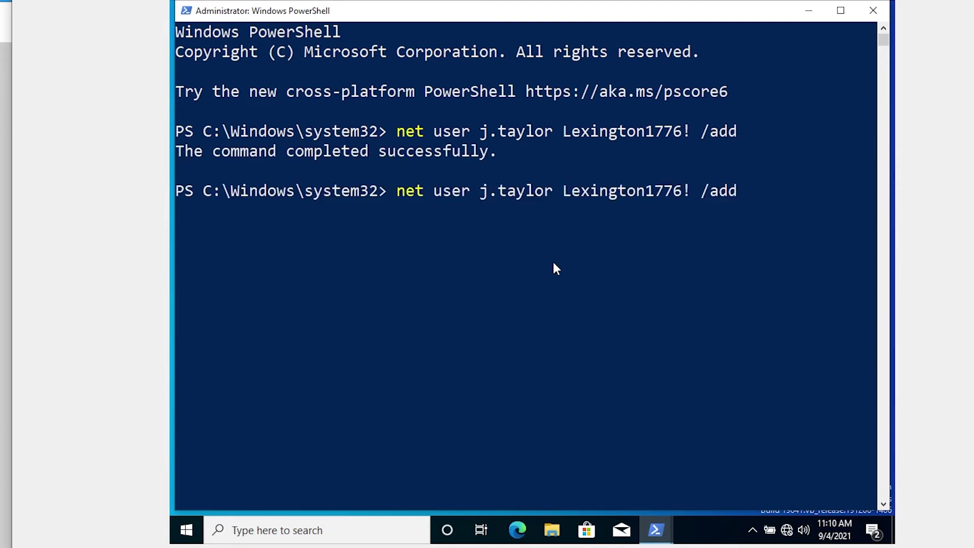
key(Up)
key(Up)
key(Up)
key(Up)
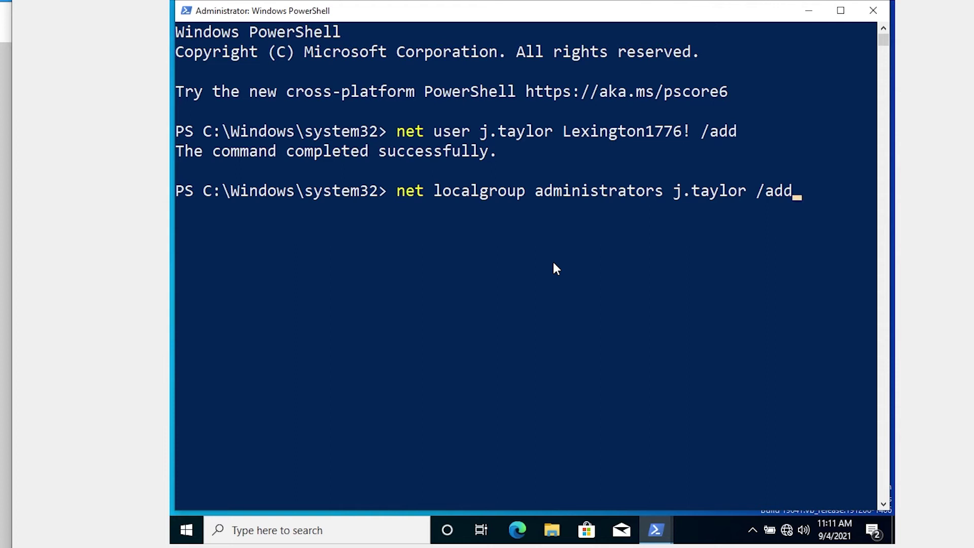
key(Return)
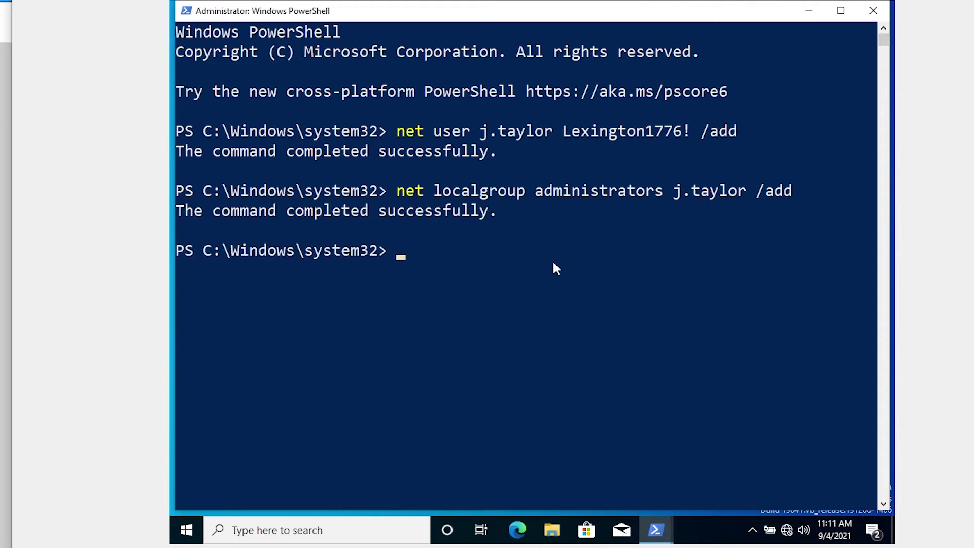
text(net lo)
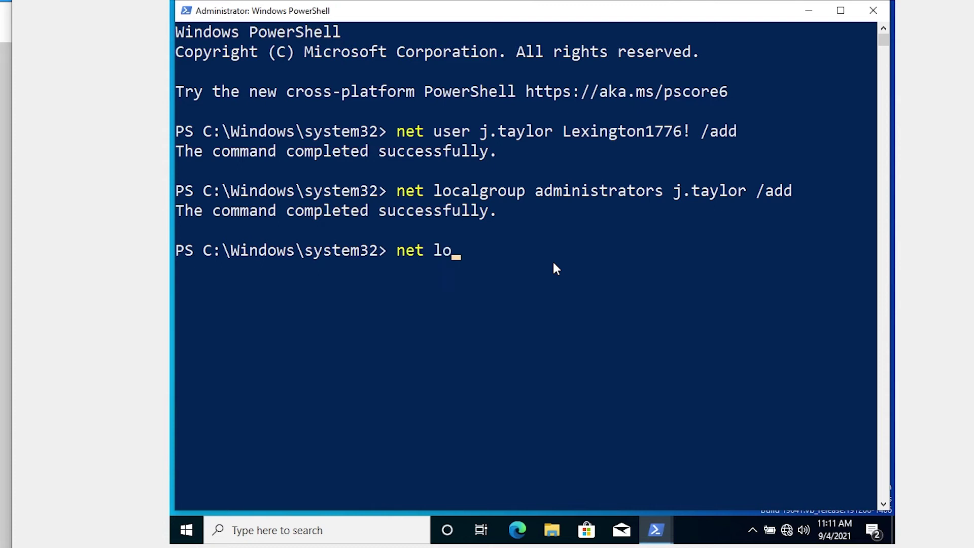
text(calgroup adminis)
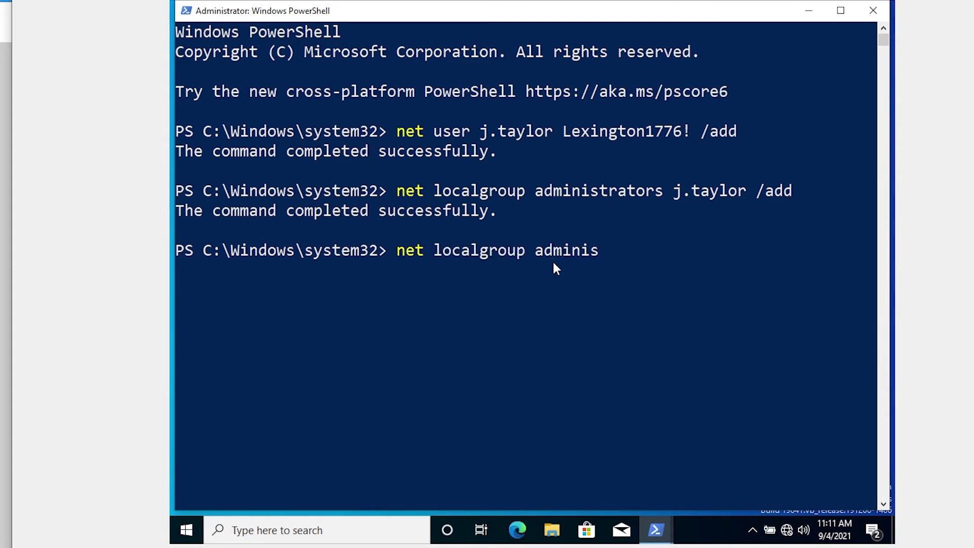
text(trators)
- List Administrators group members to confirm the new user, then clear the console
key(Return)
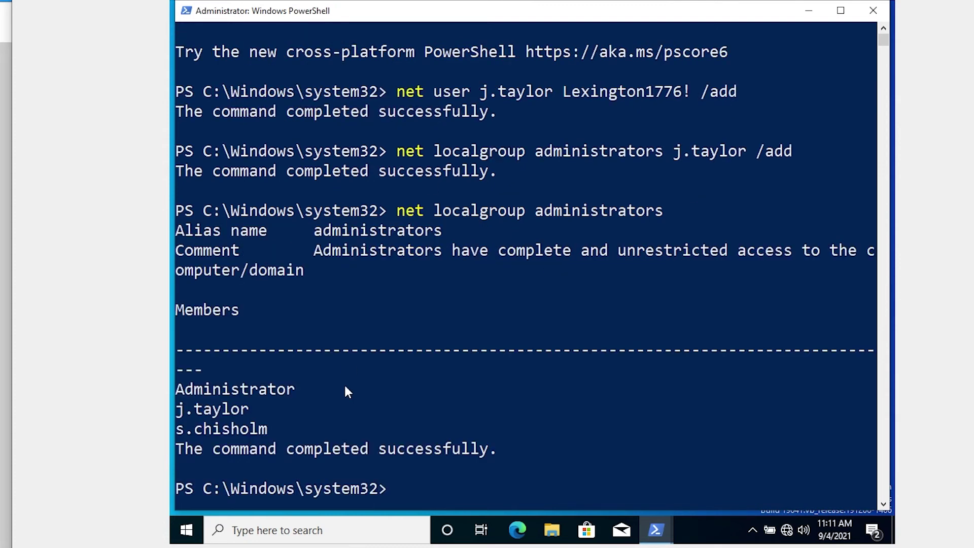
double_click(231, 410)
click(283, 402)
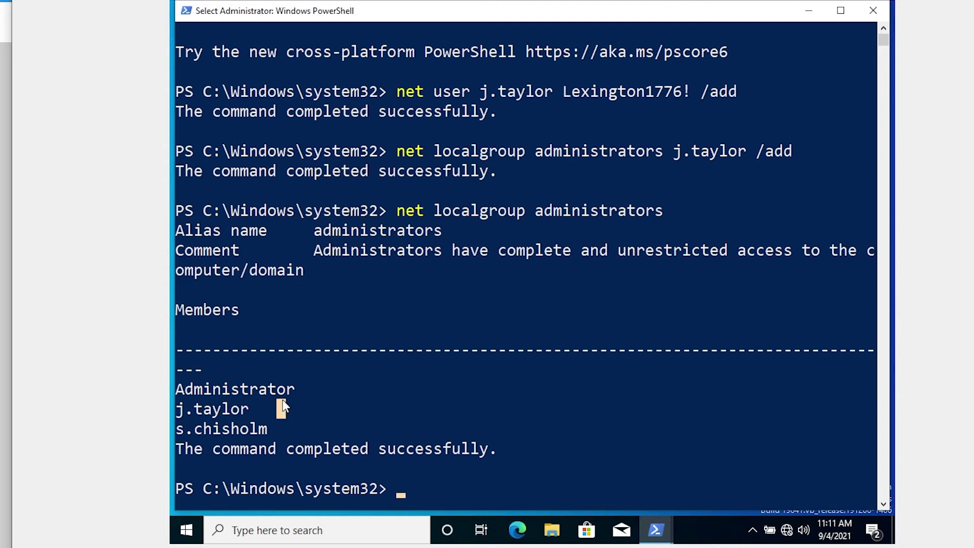
text(cls)
key(Return)
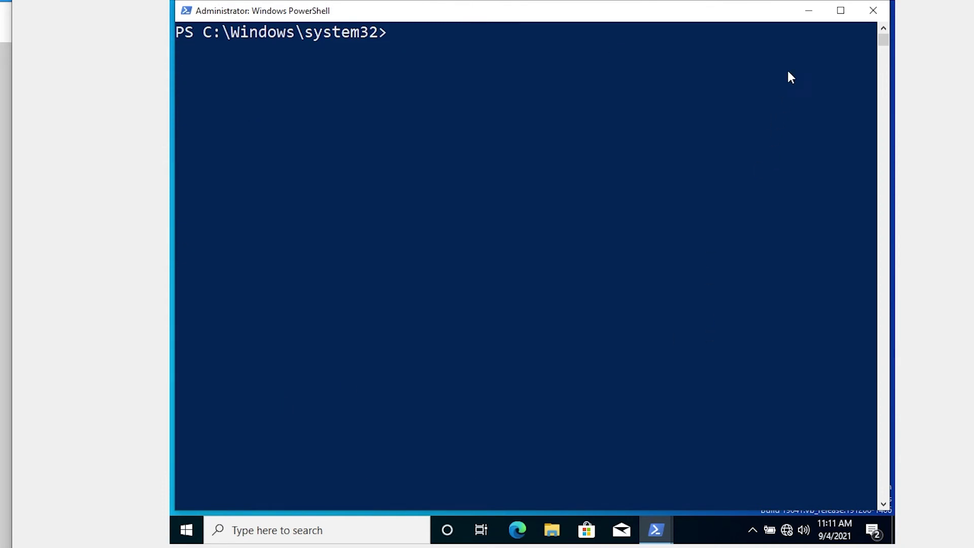
- Open the Ethernet adapter's properties from Network & Internet settings
click(806, 9)
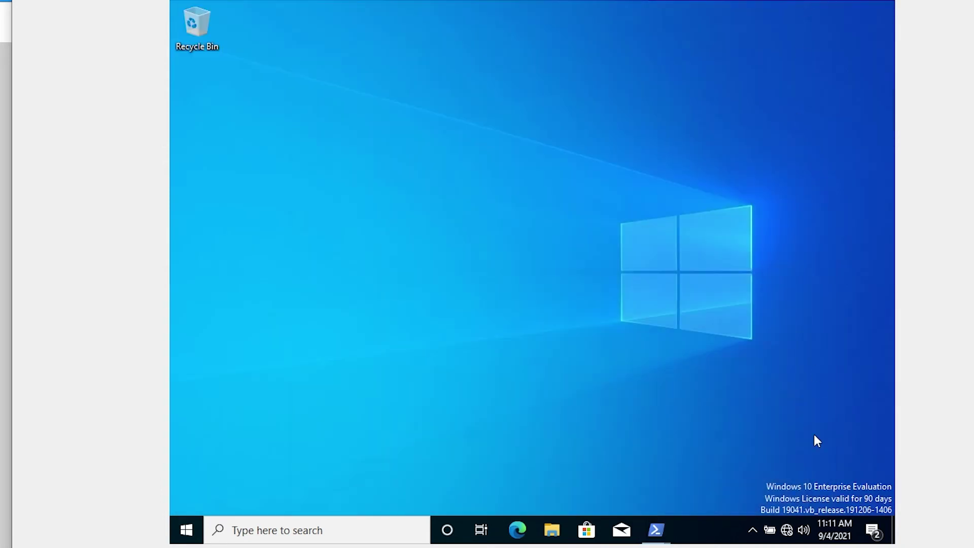
right_click(787, 529)
click(788, 511)
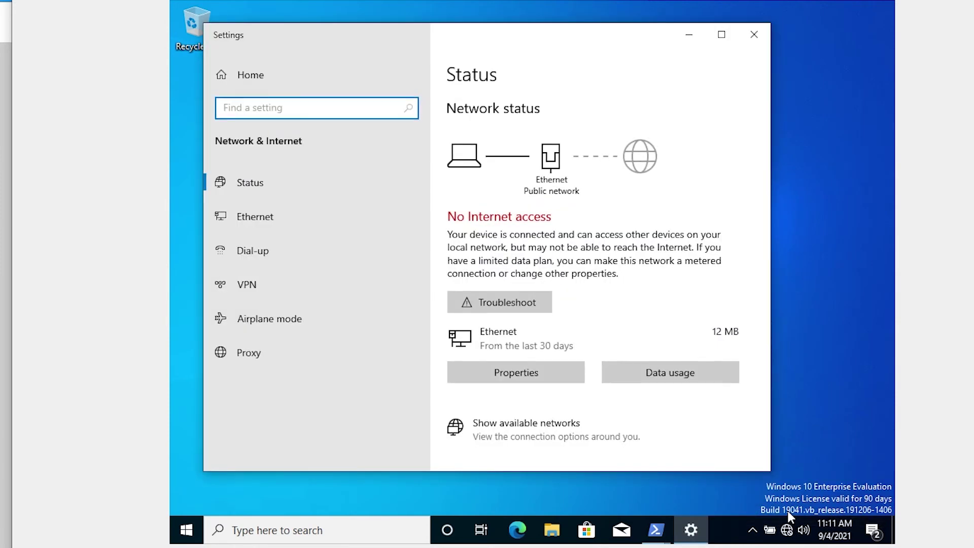
scroll(587, 289, down, 3)
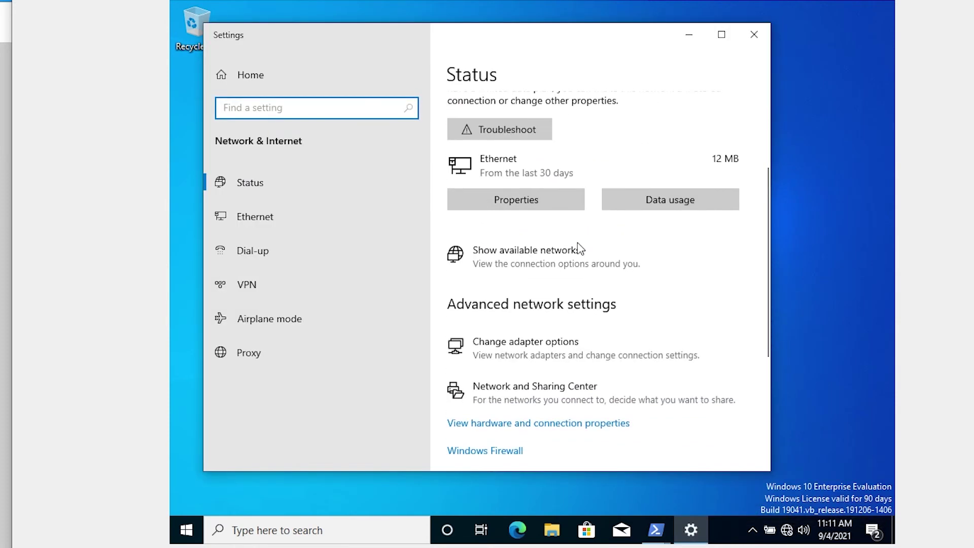
click(579, 327)
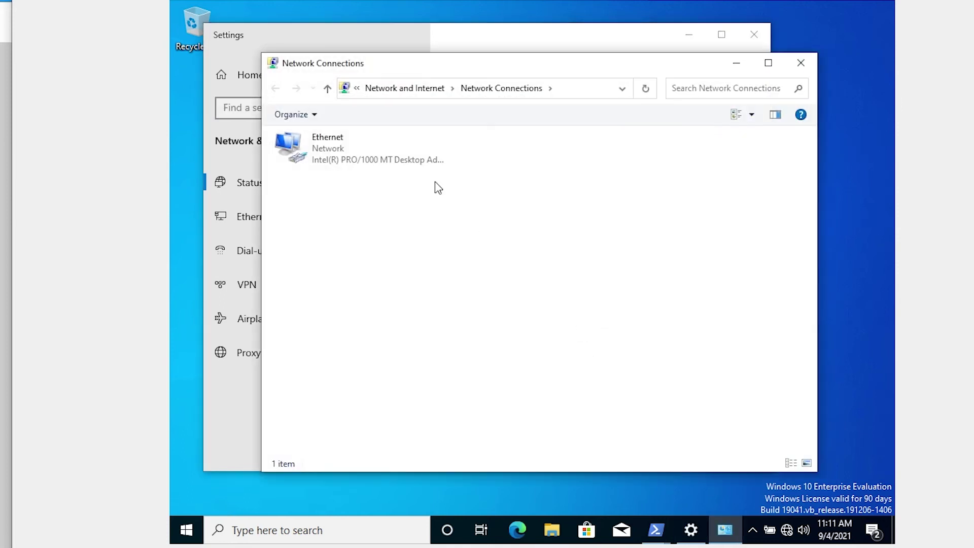
double_click(352, 155)
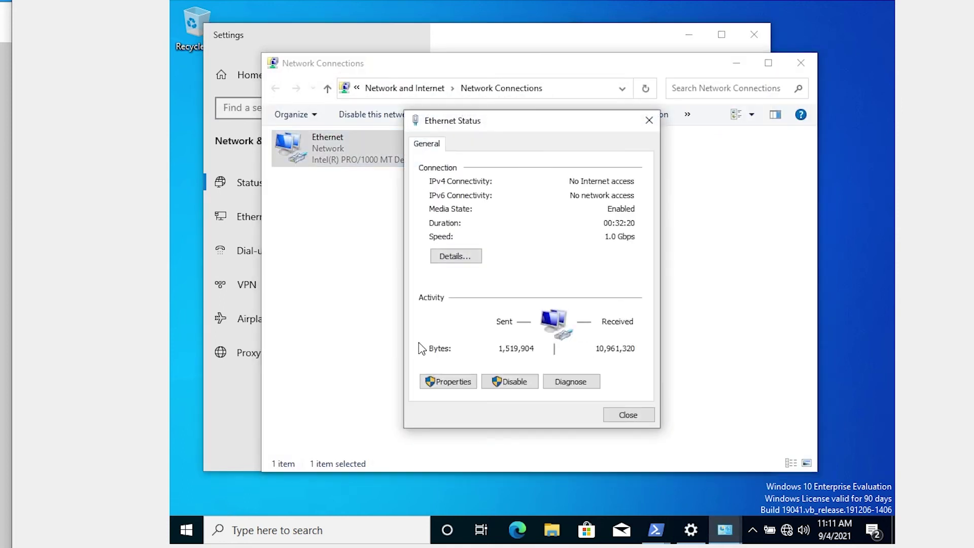
click(438, 382)
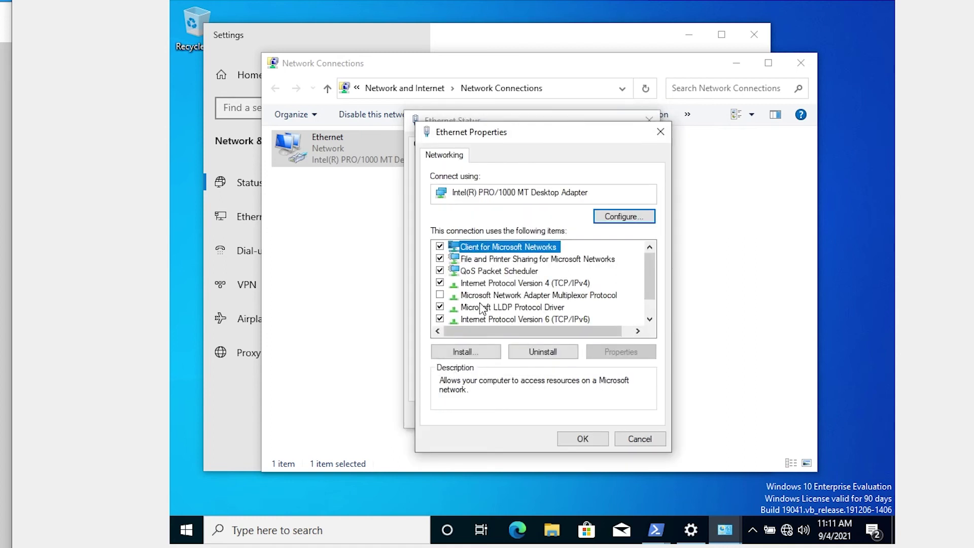
- Set IPv4 to static 192.168.3.10, mask 255.255.255.0, gateway 192.168.3.1
click(496, 284)
double_click(495, 285)
click(496, 288)
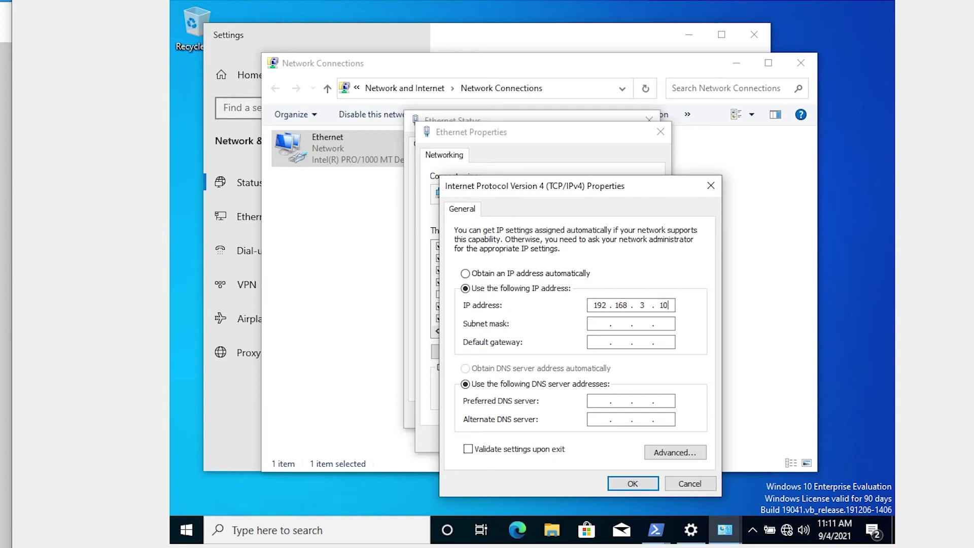
key(Tab)
key(Tab)
key(Tab)
key(Tab)
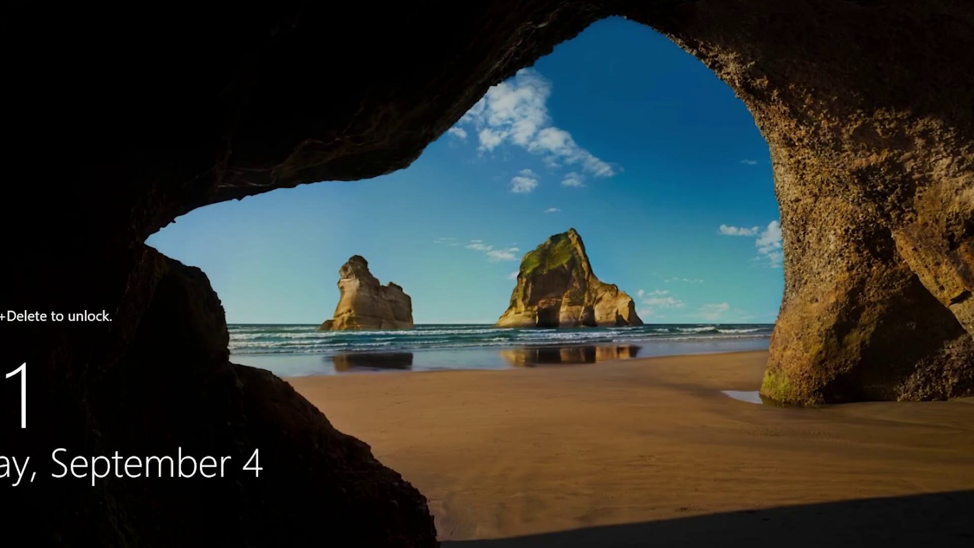
- Sign in to DC01, check its IPv4 settings (192.168.3.75, DNS 127.0.0.1), then return to Workstation-01
click(283, 20)
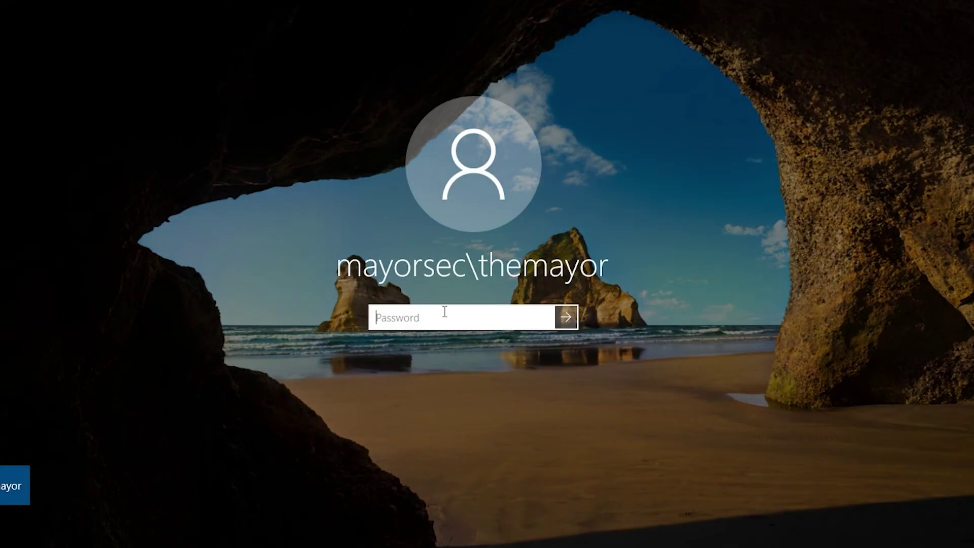
text(••••••••)
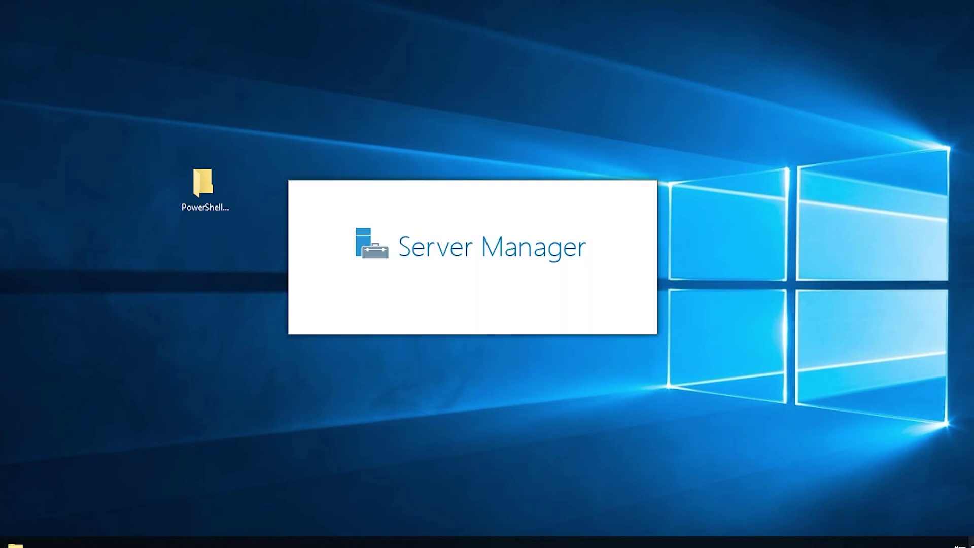
key(super+i)
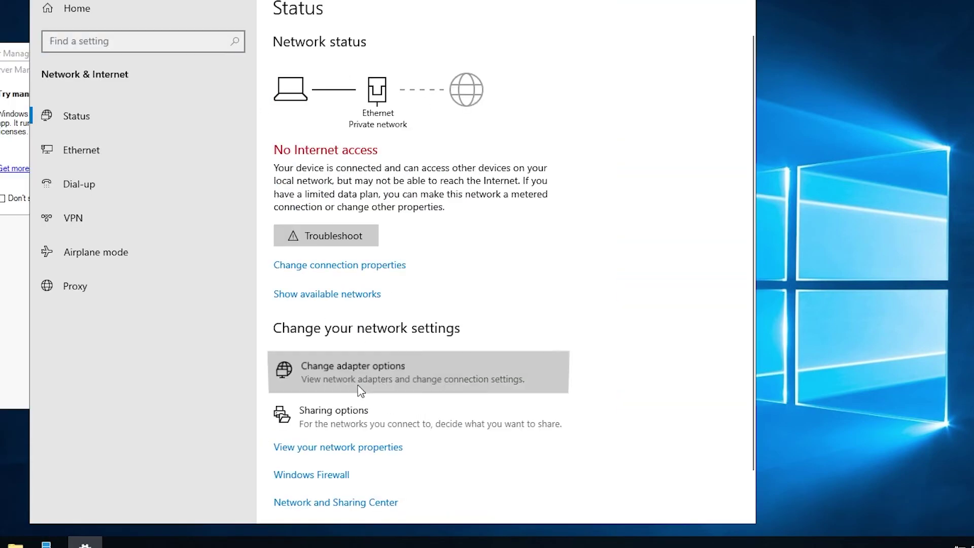
click(367, 371)
click(199, 128)
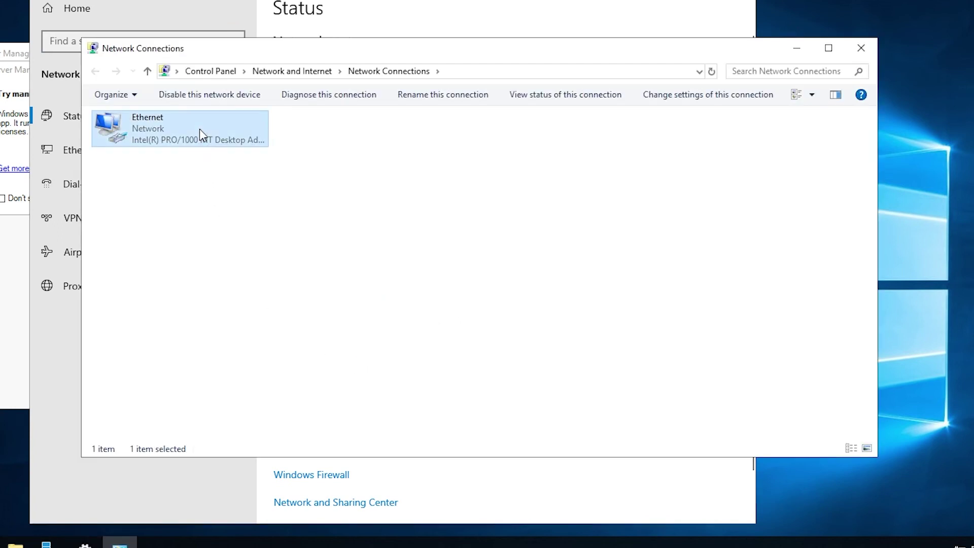
double_click(200, 128)
click(398, 366)
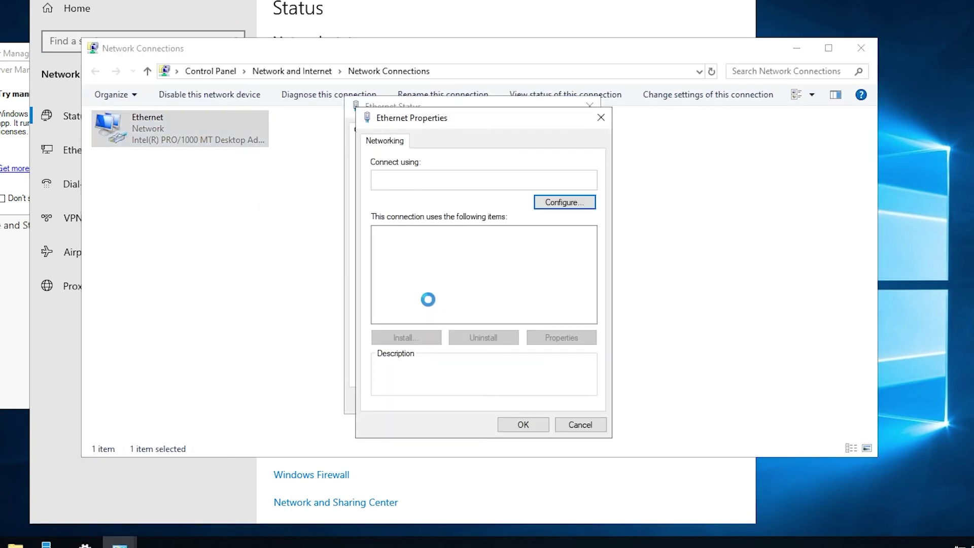
double_click(490, 268)
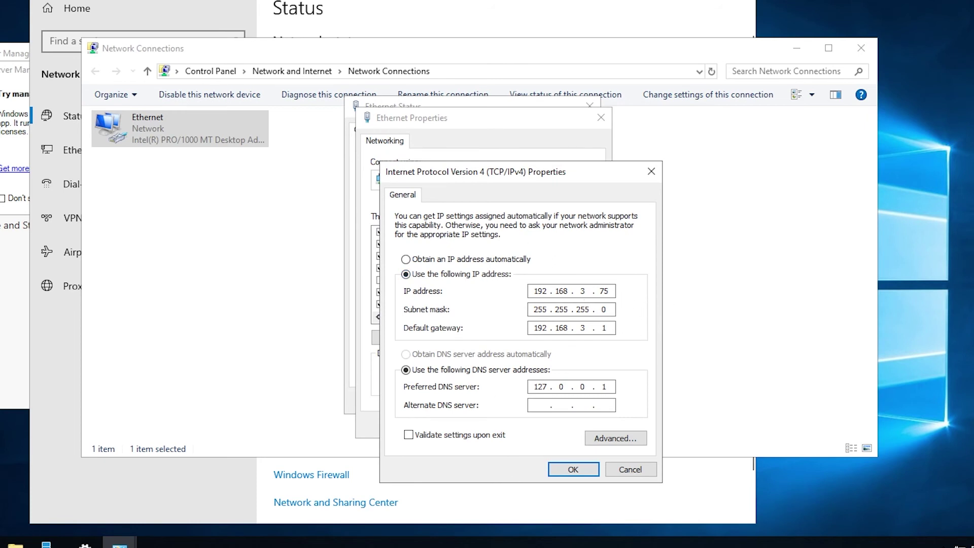
click(297, 534)
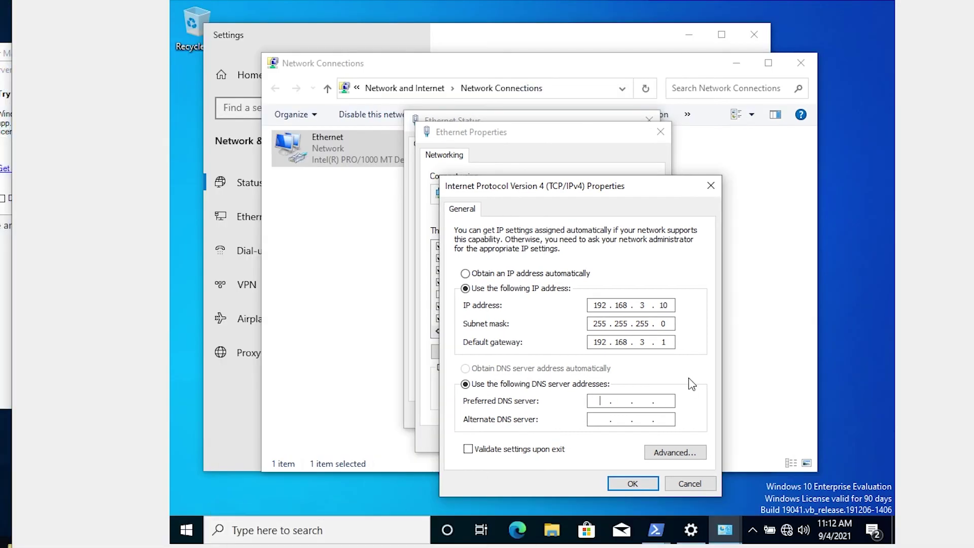
text(192 . 168 . 3 . 75)
- Set preferred DNS to 192.168.3.75 with validation on exit, and save the adapter properties
click(522, 449)
click(652, 489)
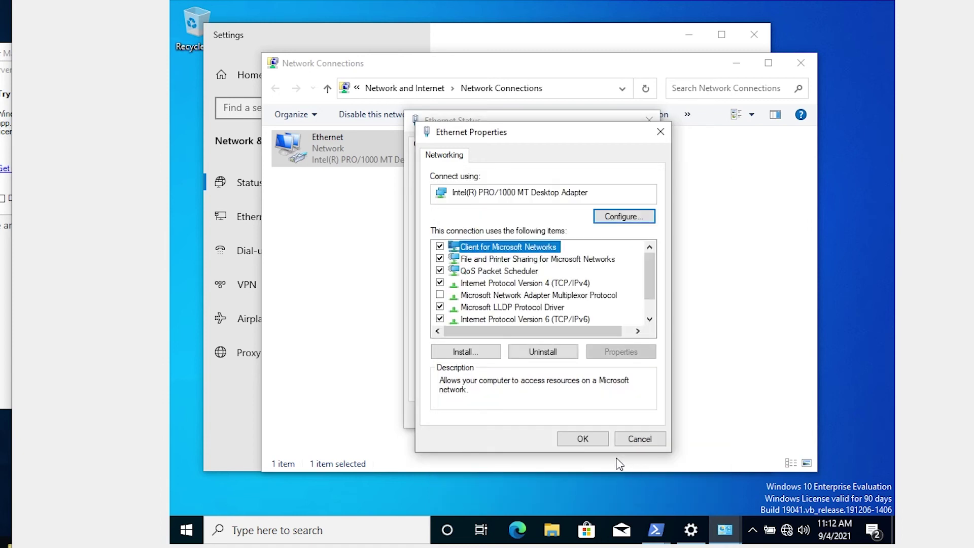
click(592, 438)
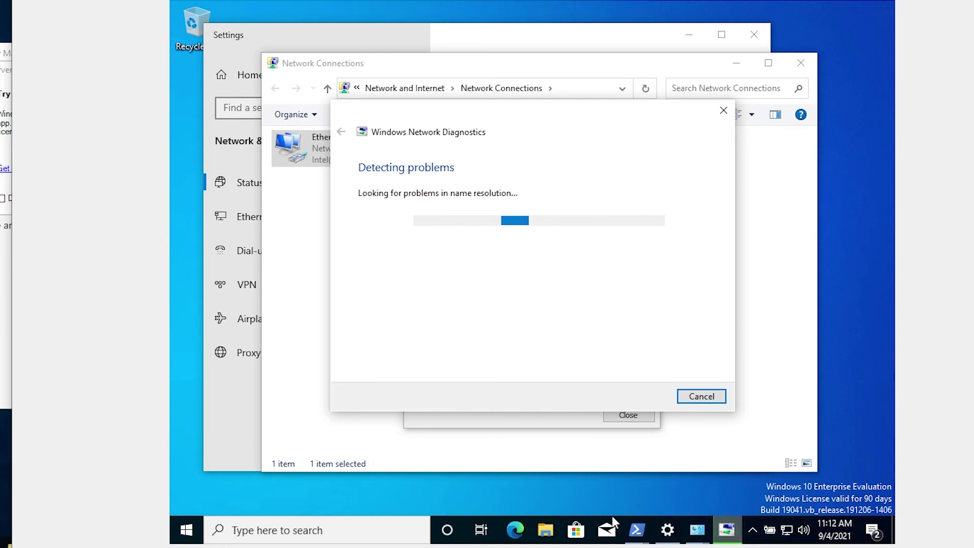
- Return to the administrator PowerShell prompt, dismissing the network diagnostics troubleshooter
click(636, 529)
click(708, 455)
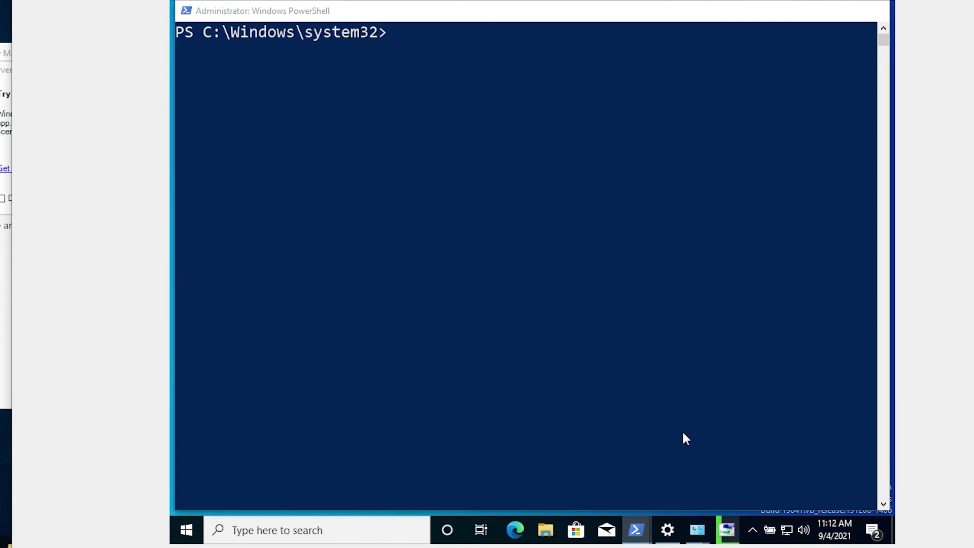
text(ping )
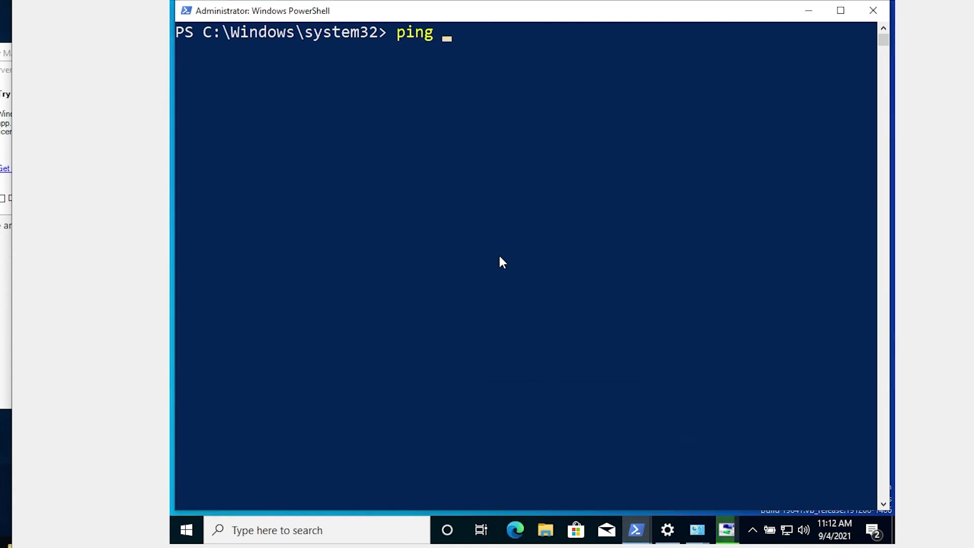
text(d)
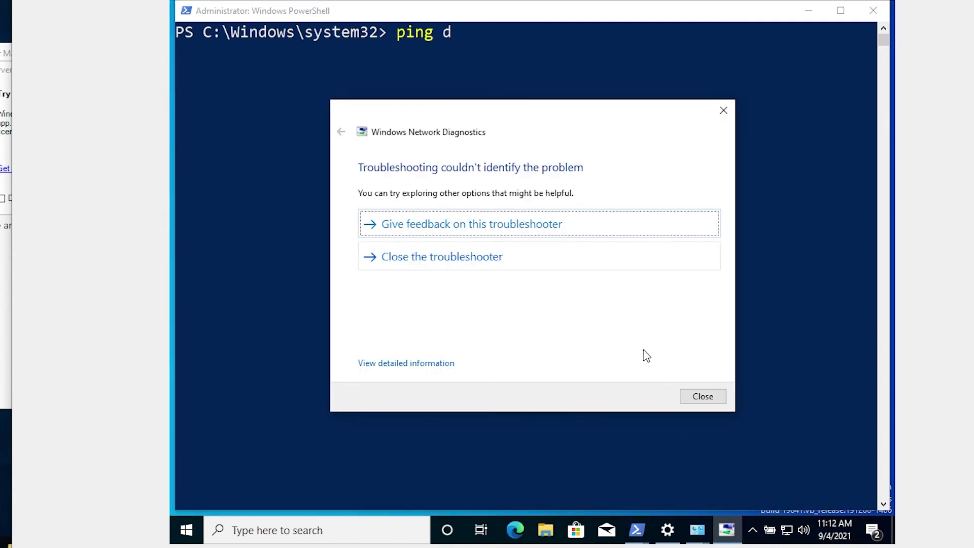
click(692, 399)
click(659, 290)
text(c)
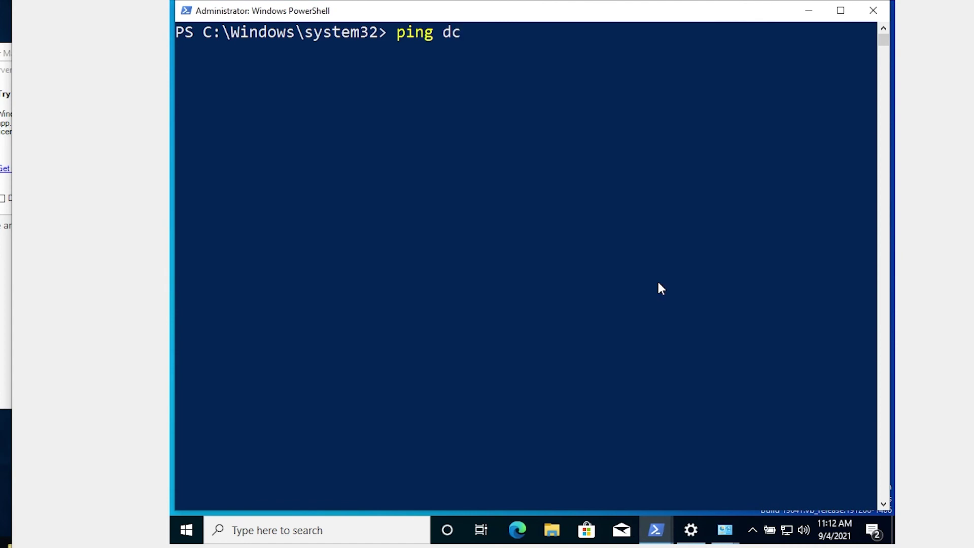
text(01)
- Ping dc01 and google.com successfully, then close PowerShell and the Ethernet Status window
key(Return)
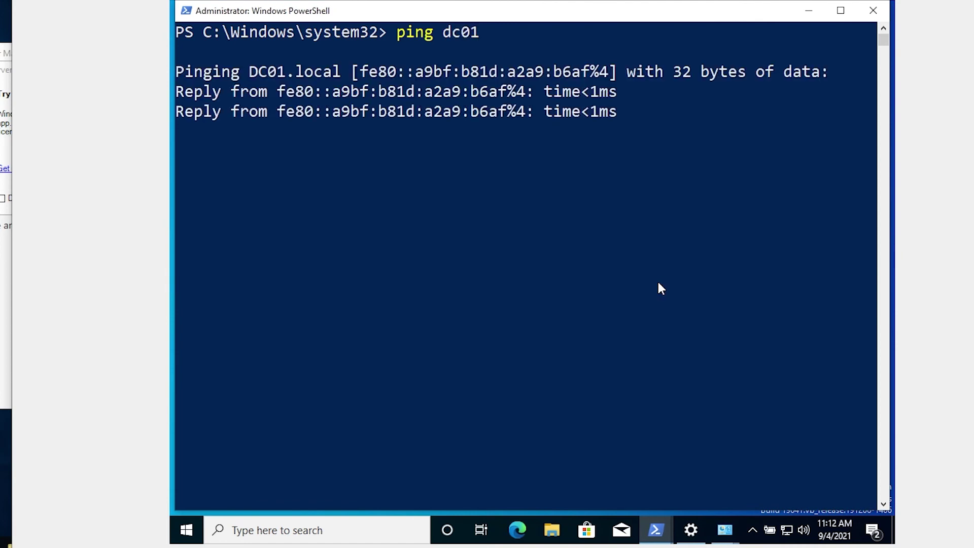
key(ctrl+c)
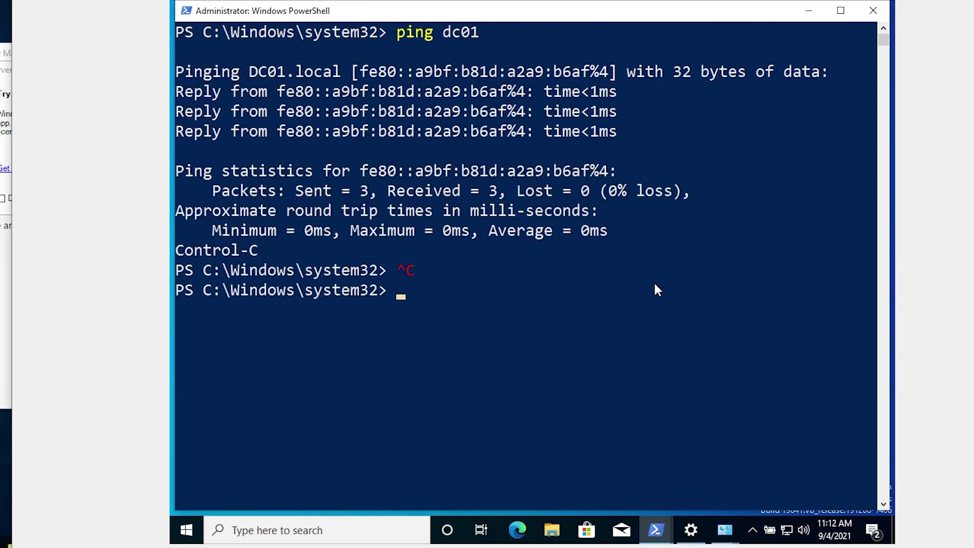
text(pin)
text(g google.com)
key(Return)
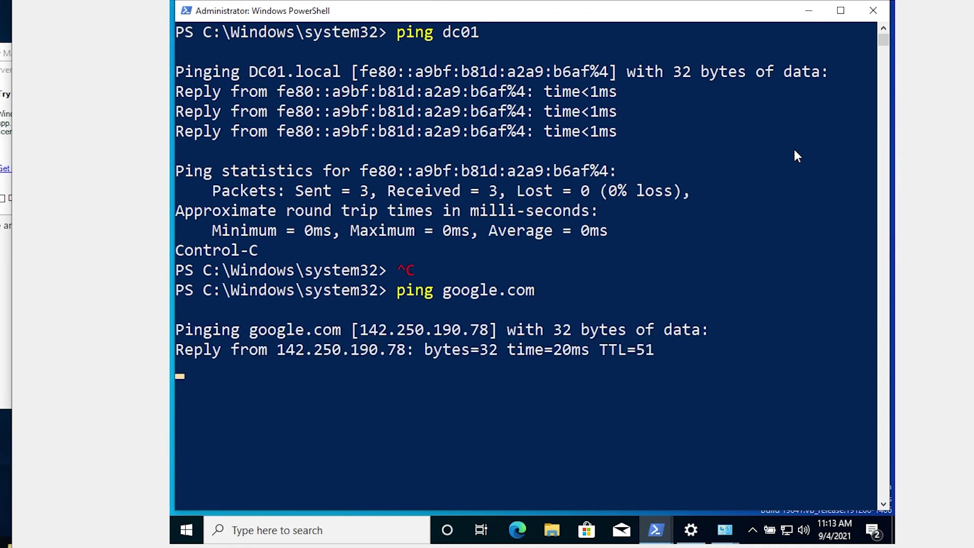
key(ctrl+c)
click(871, 14)
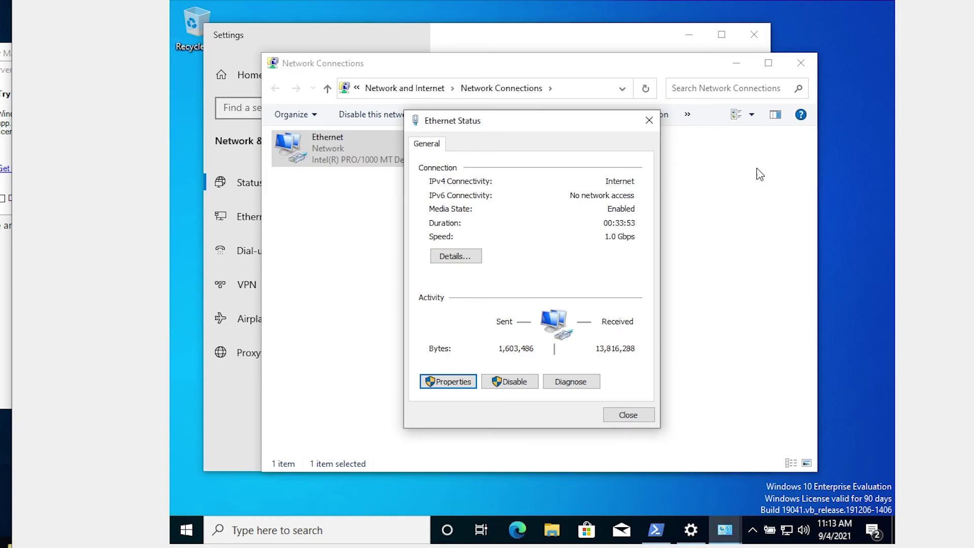
click(646, 118)
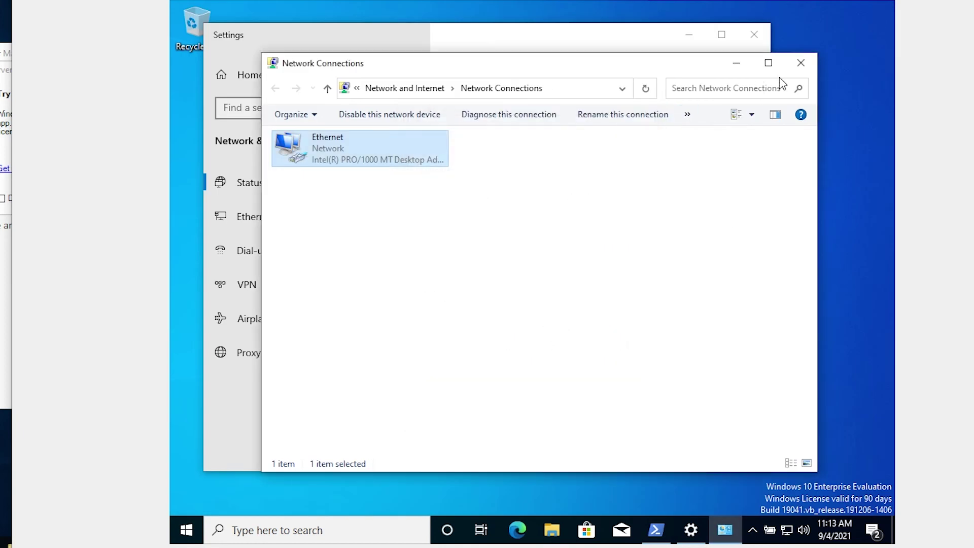
- Close Network Connections and connect via Access work or school to a local Active Directory domain
click(801, 63)
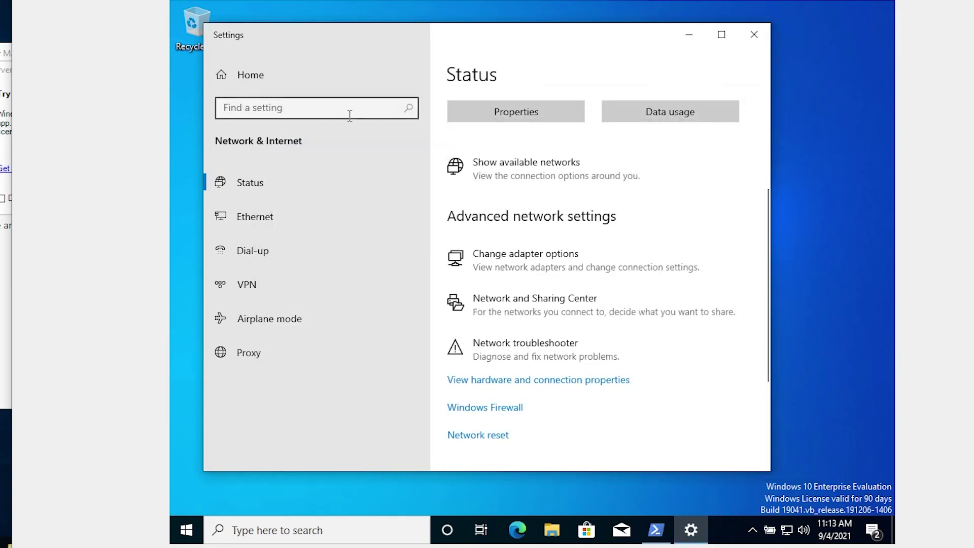
click(361, 103)
text(a)
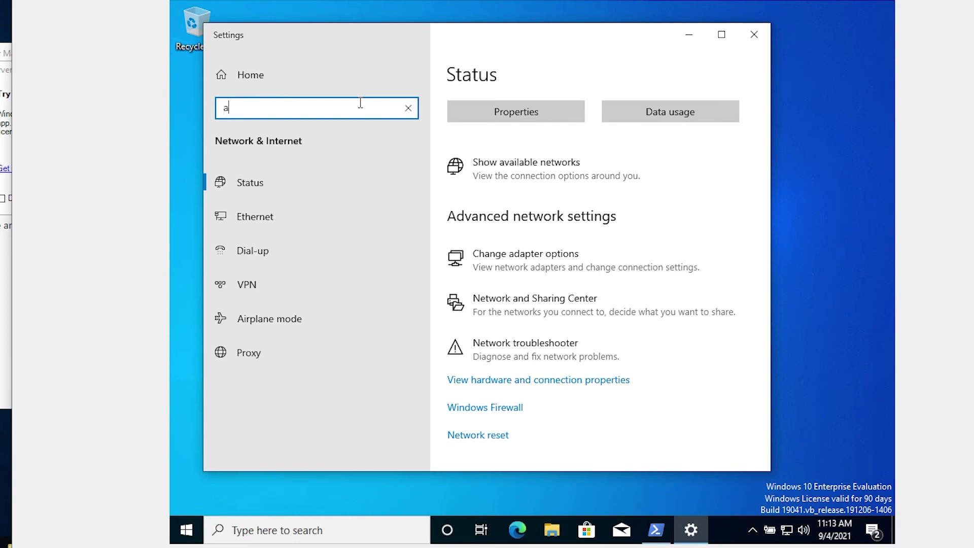
text(ccess)
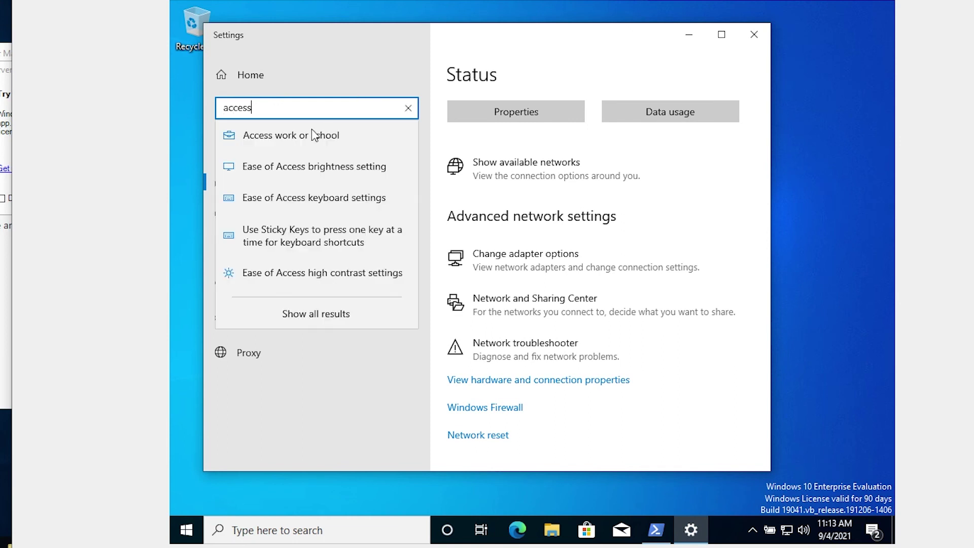
click(309, 134)
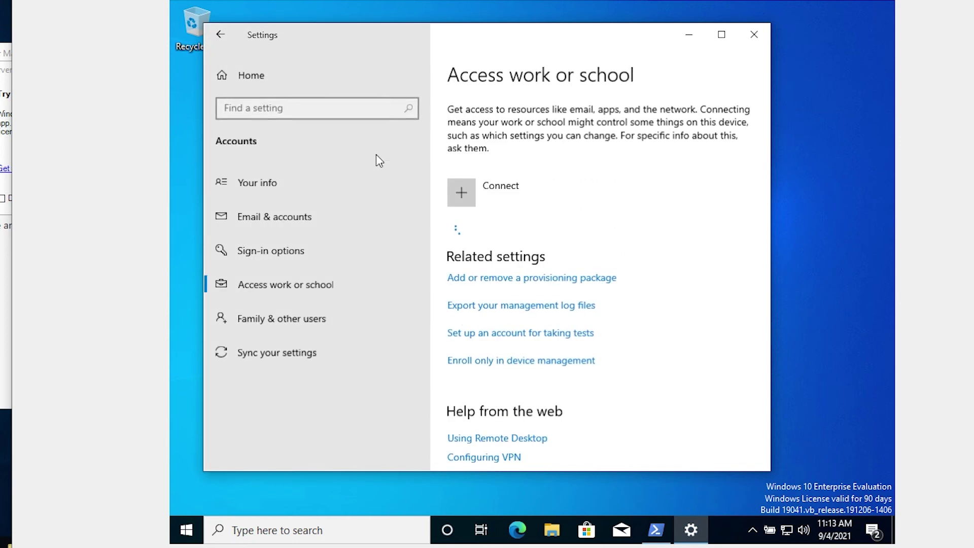
click(490, 188)
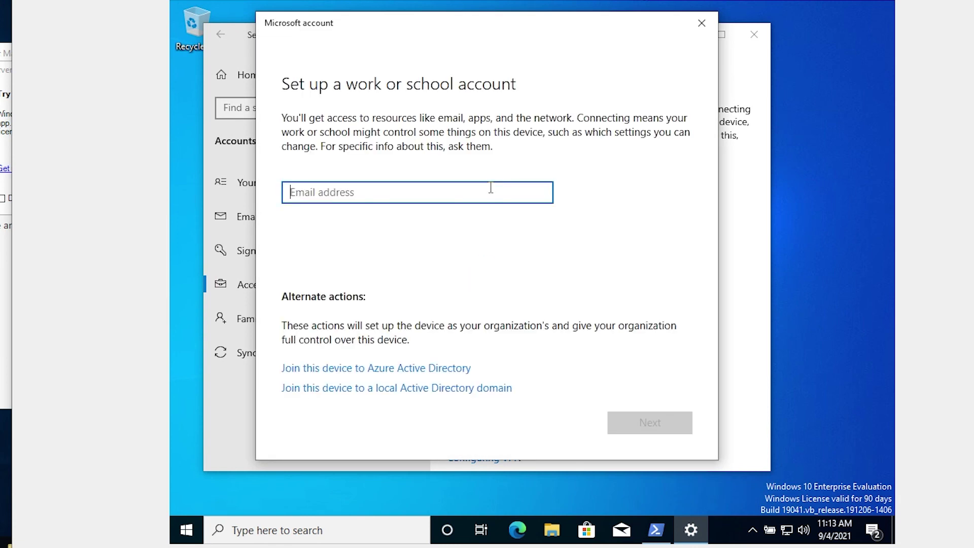
click(377, 390)
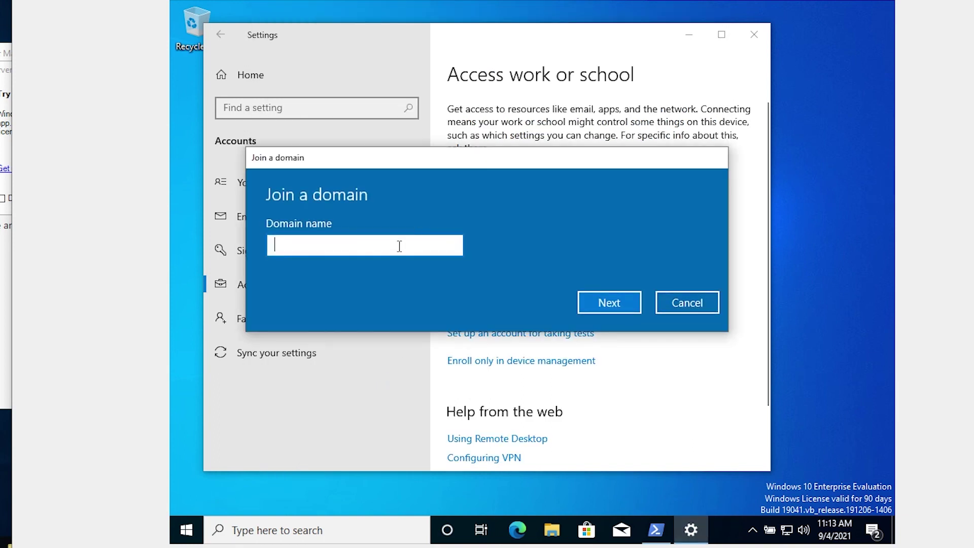
text(mayorsec.)
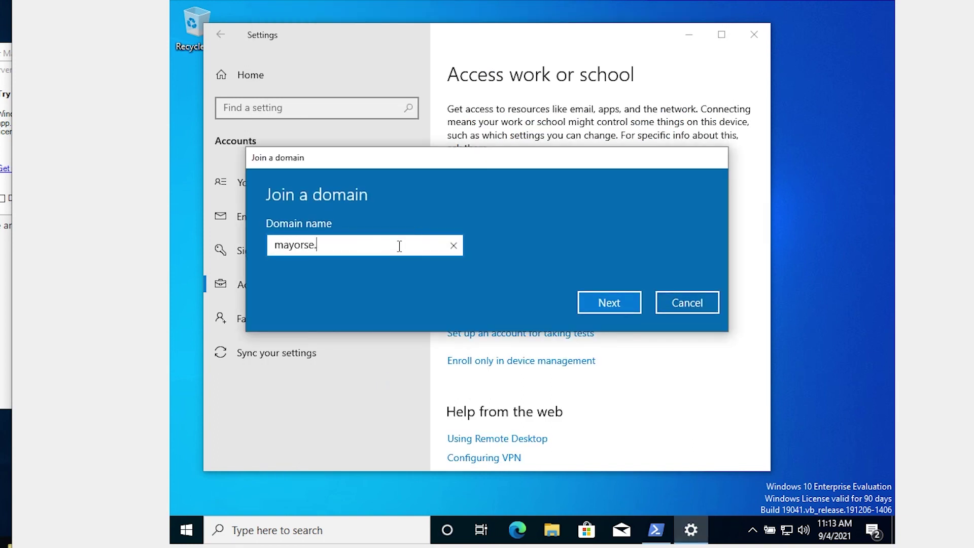
text(local)
- Join the VM to mayorsec.local using the s.chisholm domain account and password
click(620, 297)
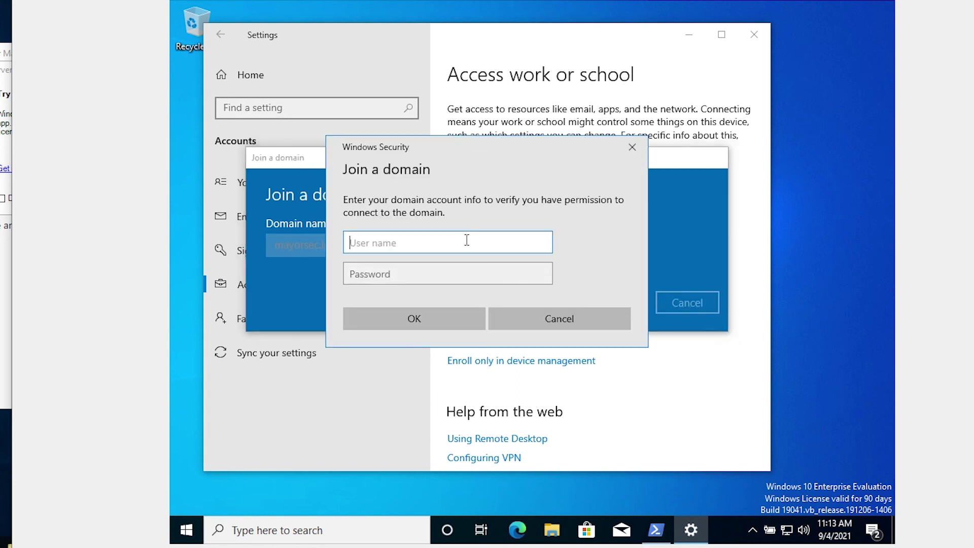
key(Tab)
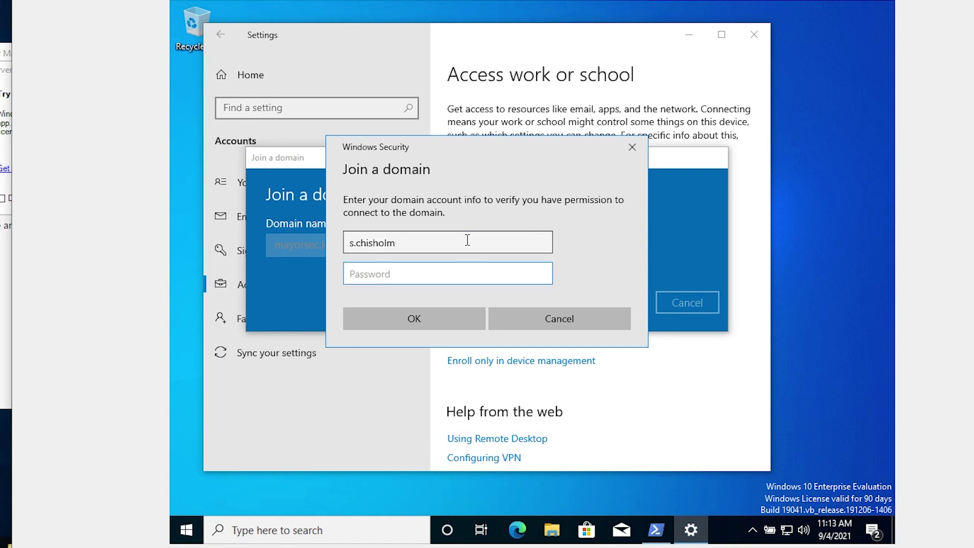
text(•)
click(543, 274)
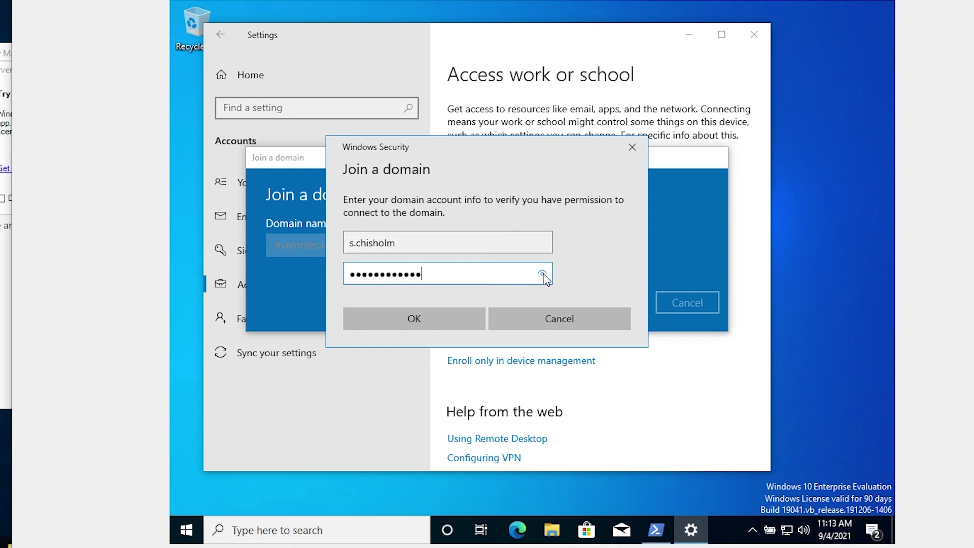
click(450, 319)
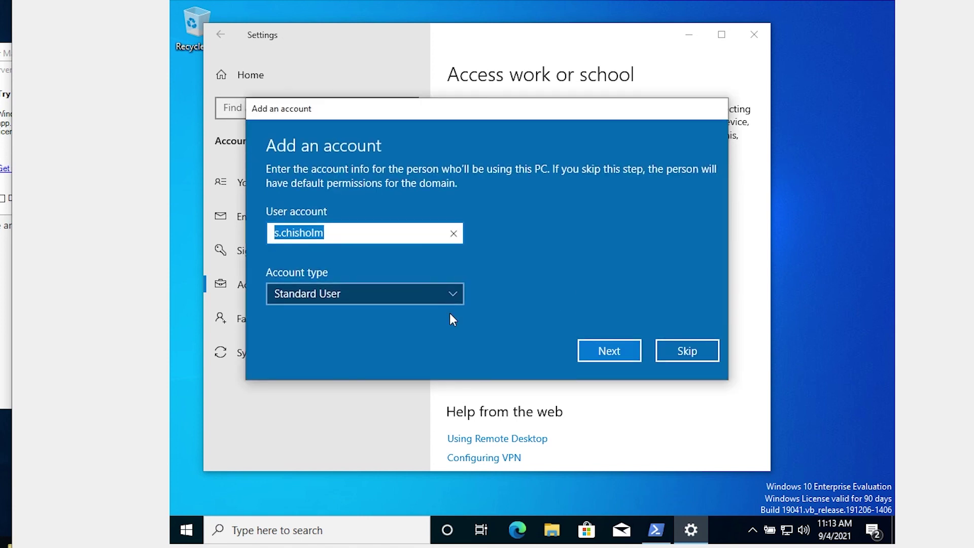
click(371, 285)
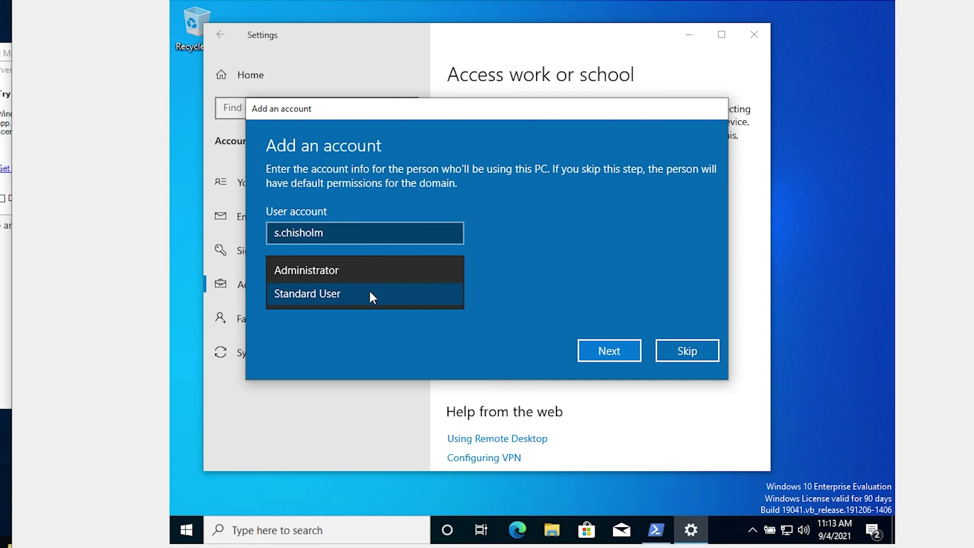
click(369, 270)
click(602, 349)
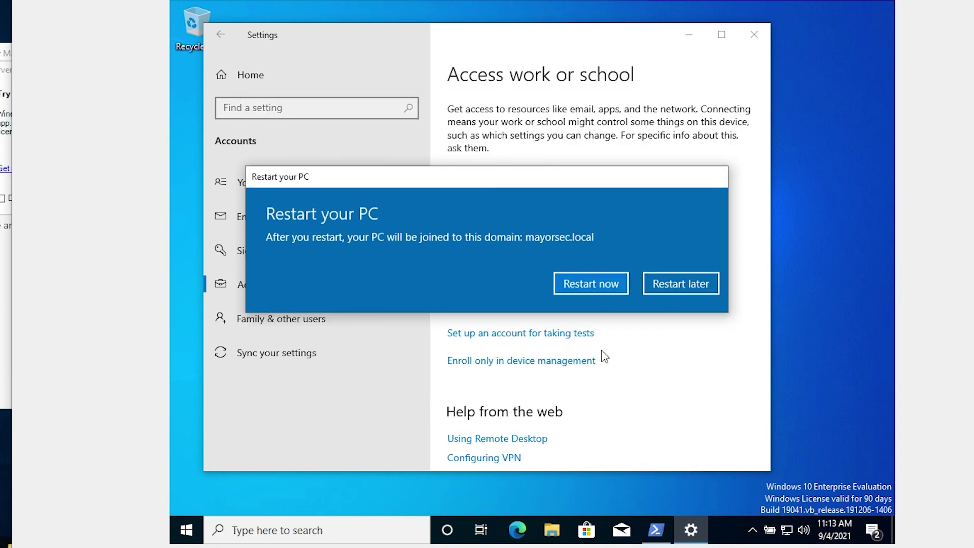
click(600, 289)
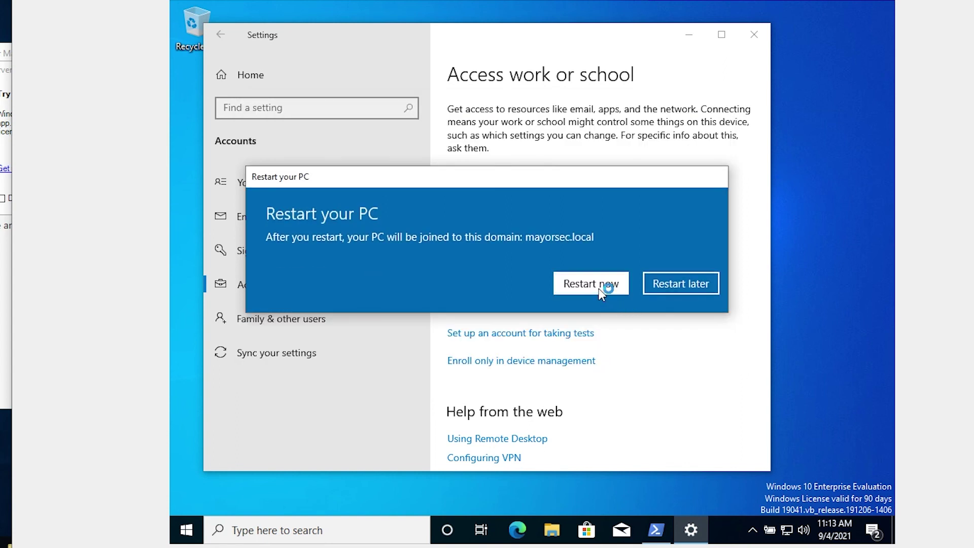